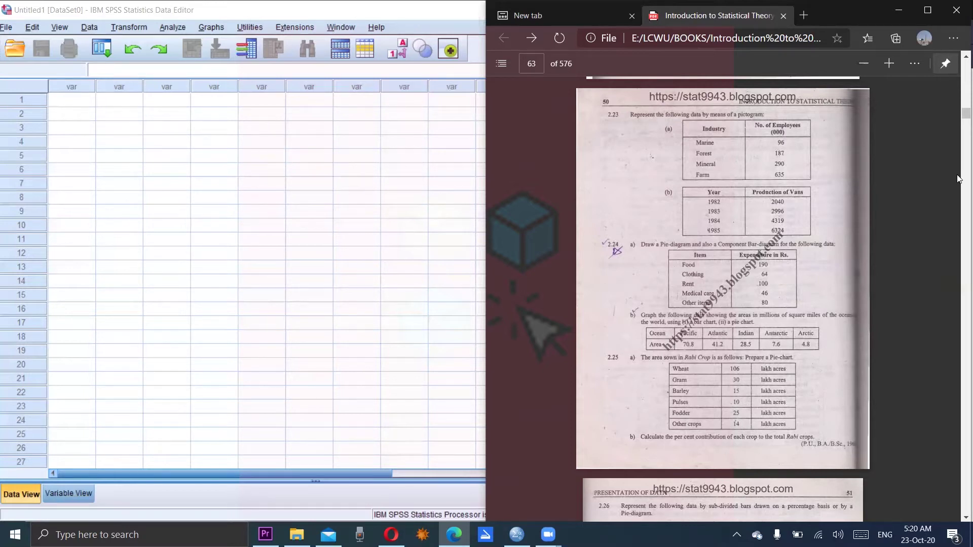
Zoom in on the textbook PDF and scroll to the Rabi crop area table on page 63
scroll(842, 231, "up", 5)
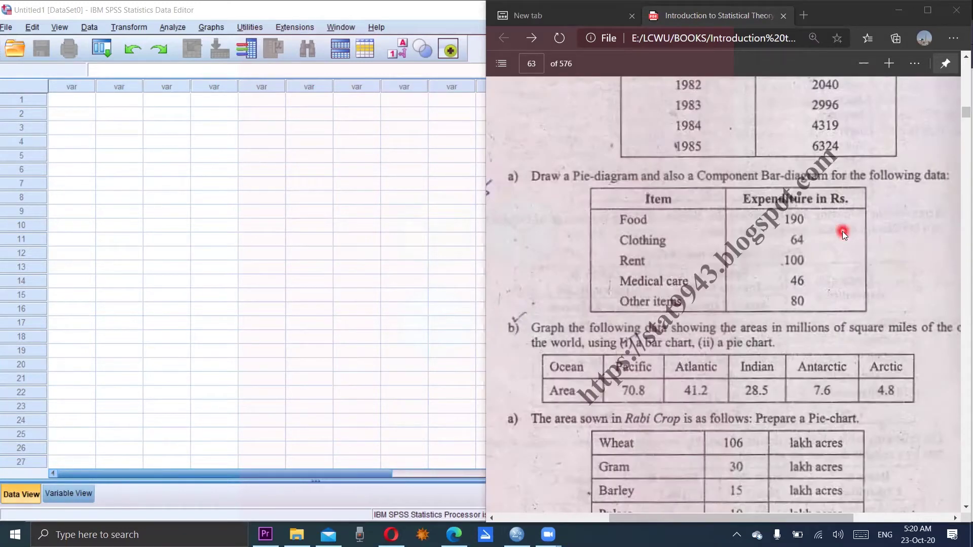
left_click(959, 62)
scroll(959, 62, "up", 1)
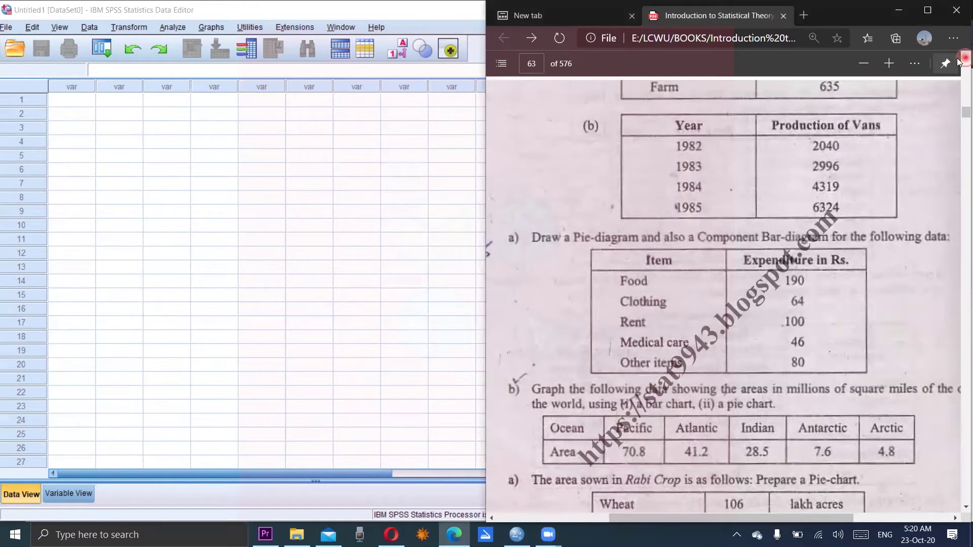
scroll(959, 62, "up", 1)
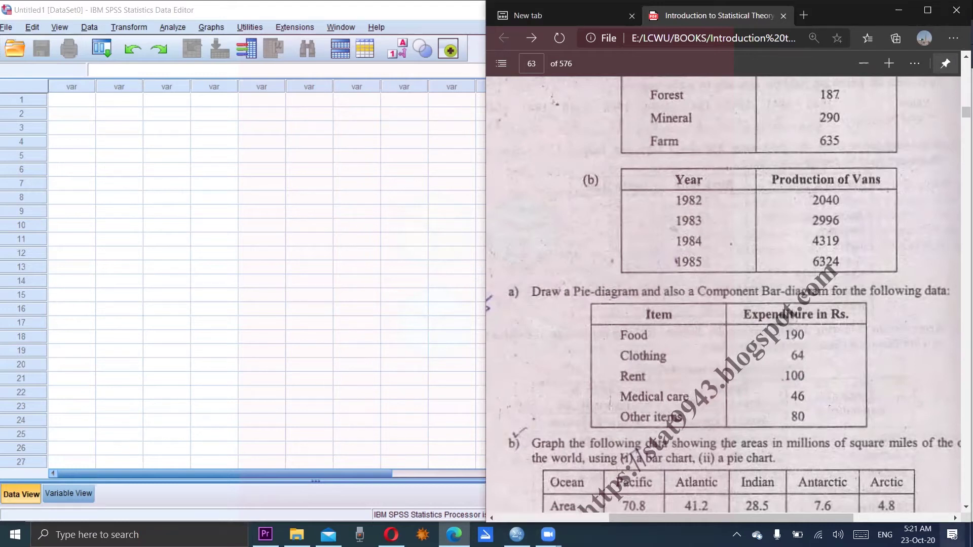
scroll(958, 512, "down", 3)
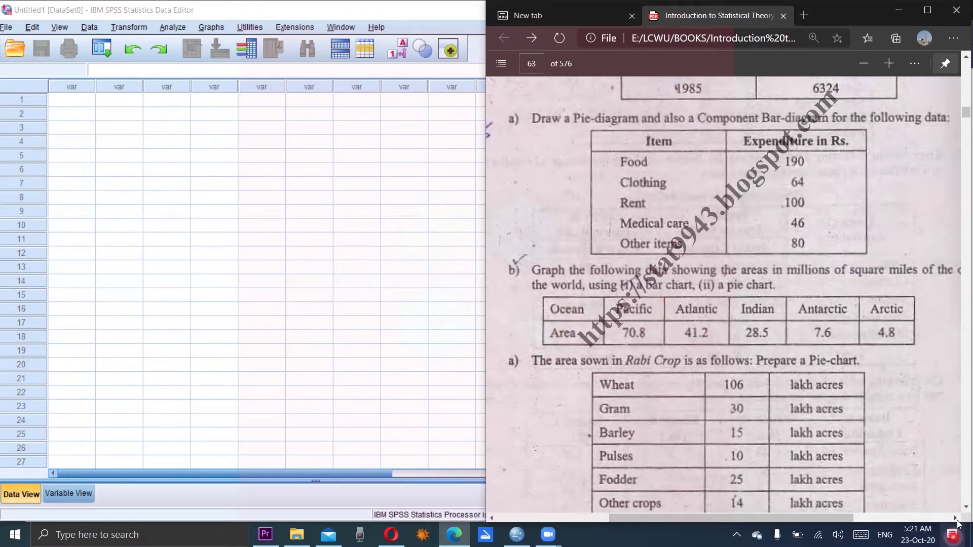
scroll(627, 165, "down", 3)
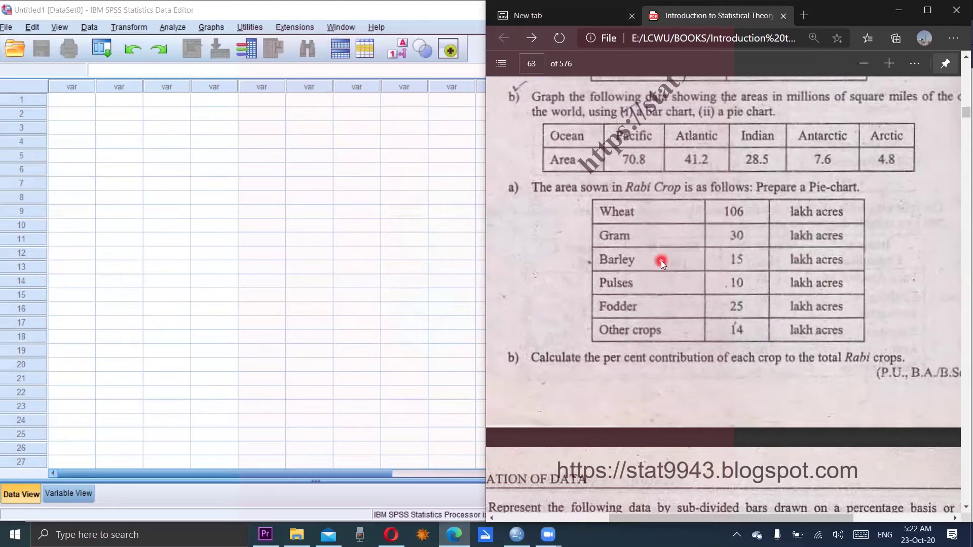
In Variable View, name the first variable Crop and make it a String type
left_click(271, 161)
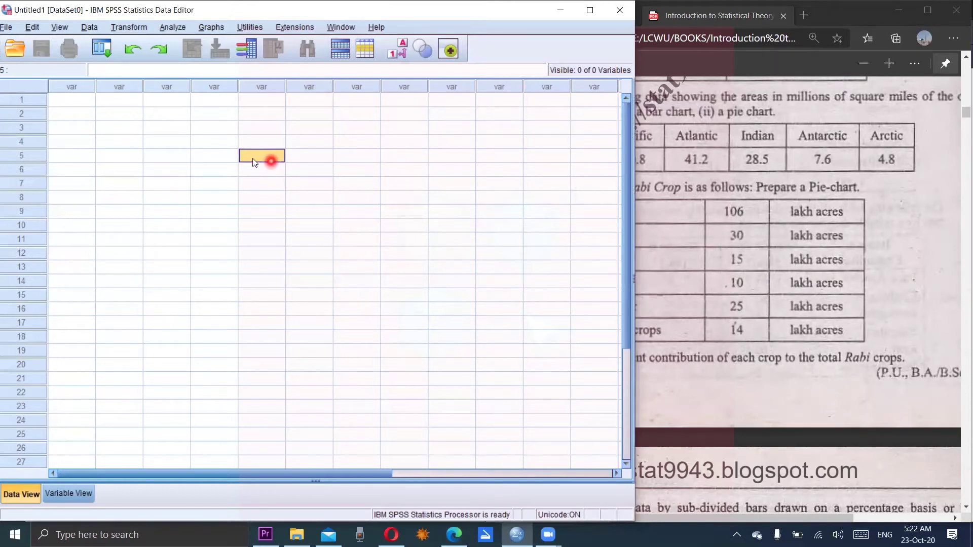
left_click(73, 496)
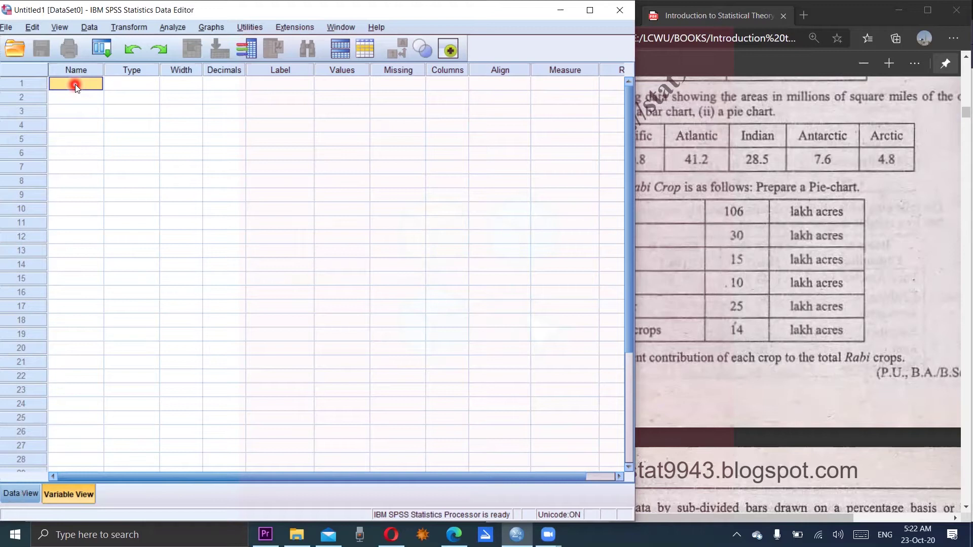
type("Crop")
left_click(127, 84)
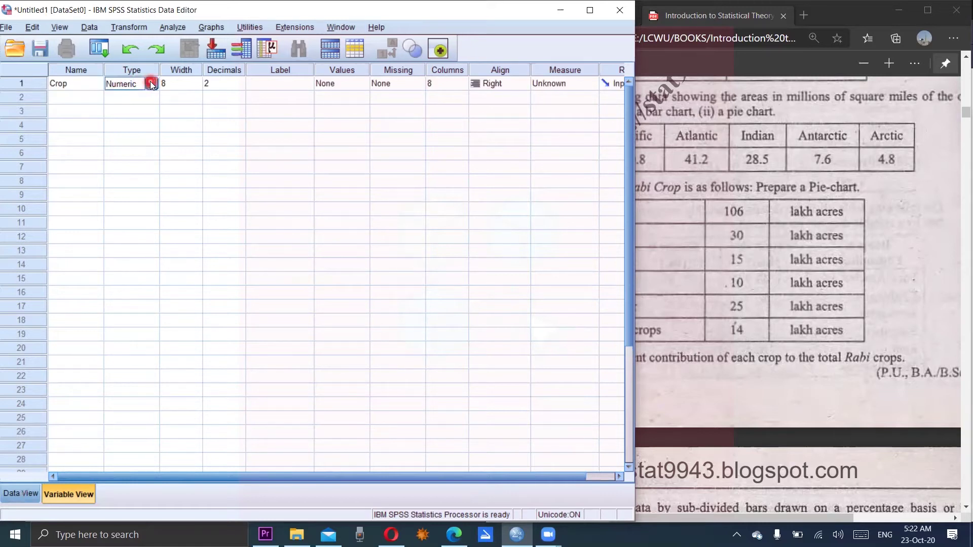
left_click(151, 84)
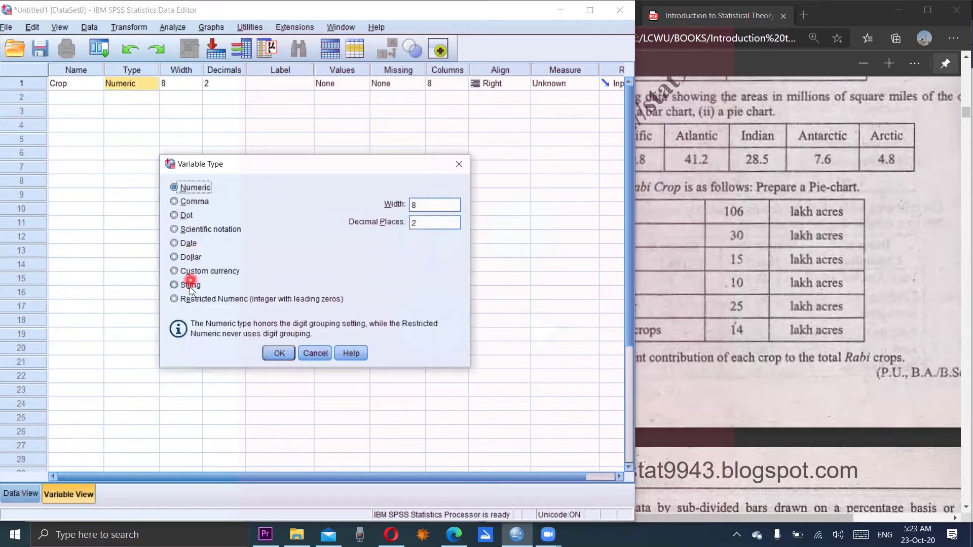
left_click(173, 285)
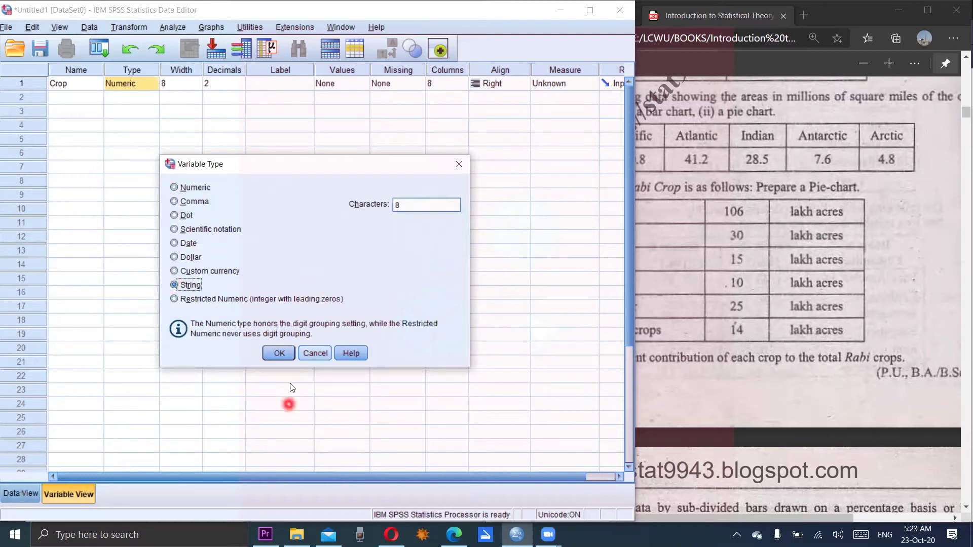
left_click(281, 352)
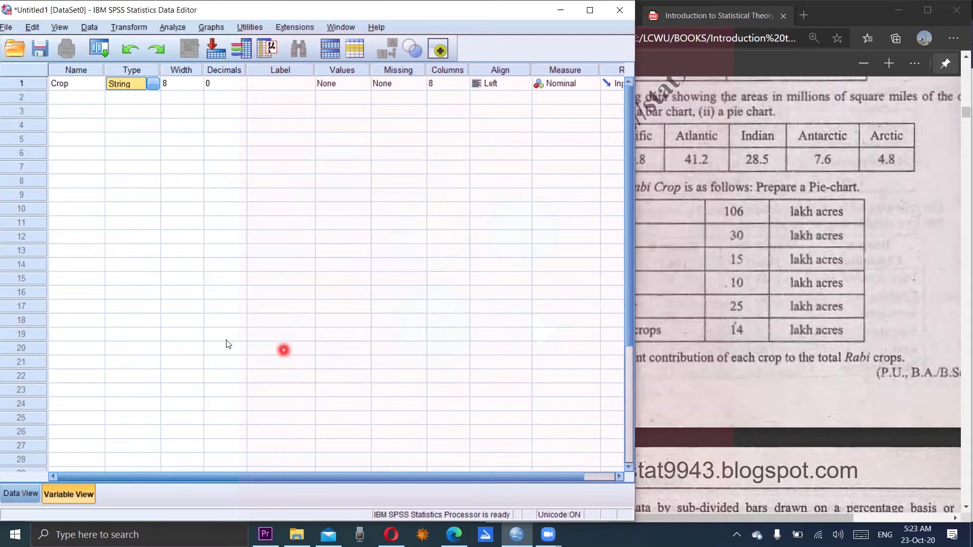
Widen Crop to 15 characters and label it 'Rabi Crop'
left_click(195, 83)
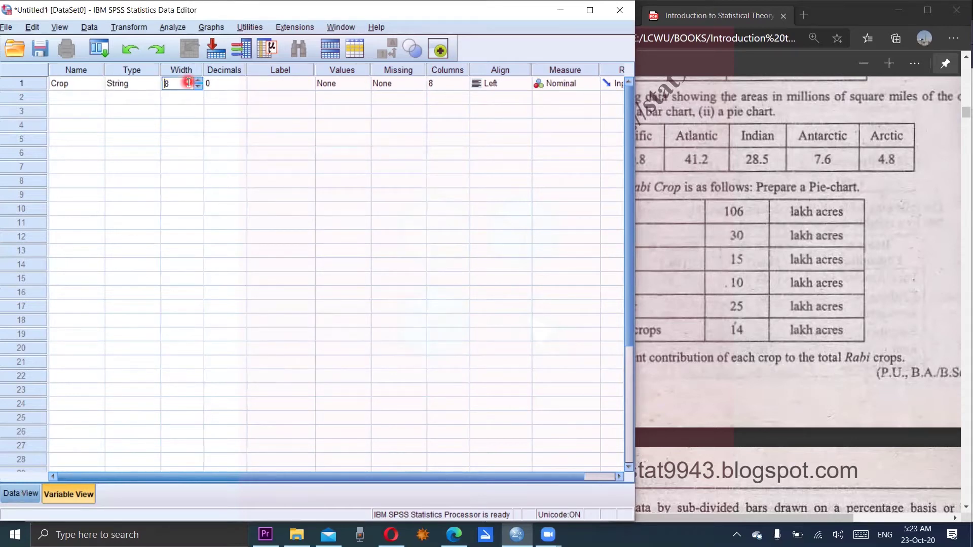
left_click(199, 81)
left_click(199, 81)
left_click(198, 81)
left_click(198, 81)
left_click(198, 81)
left_click(198, 81)
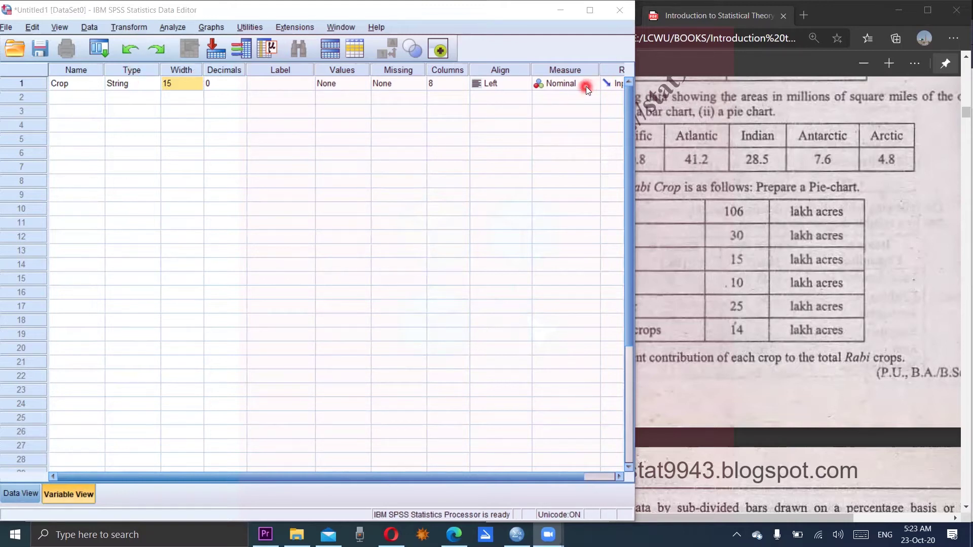
left_click(279, 82)
type("R")
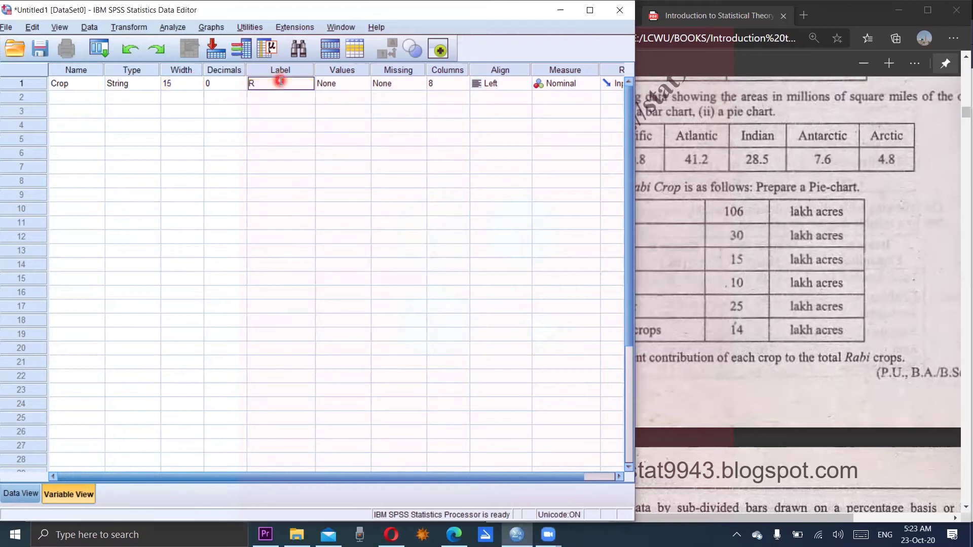
type("abi Crop")
Add numeric variable a with 0 decimals, labelled 'Area in lakh acre'
left_click(84, 99)
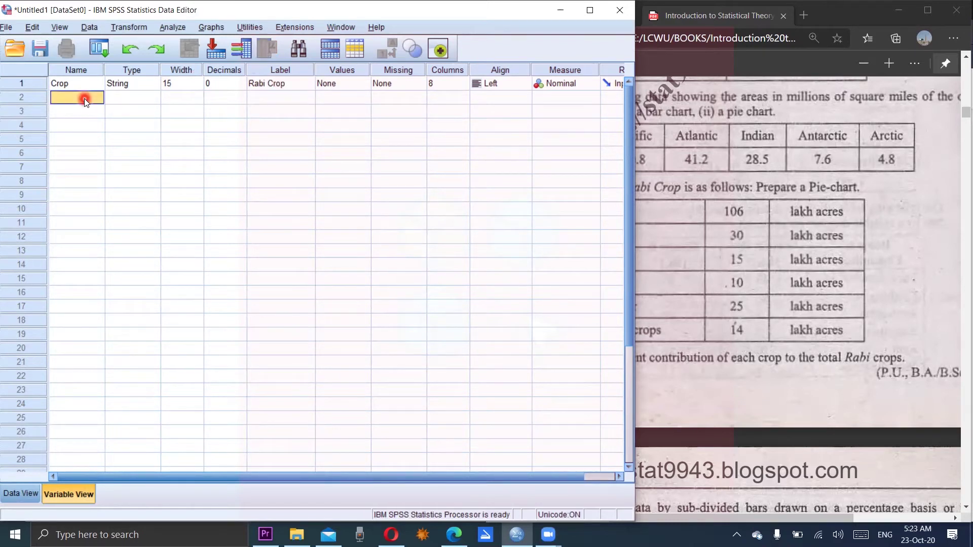
type("a")
left_click(131, 99)
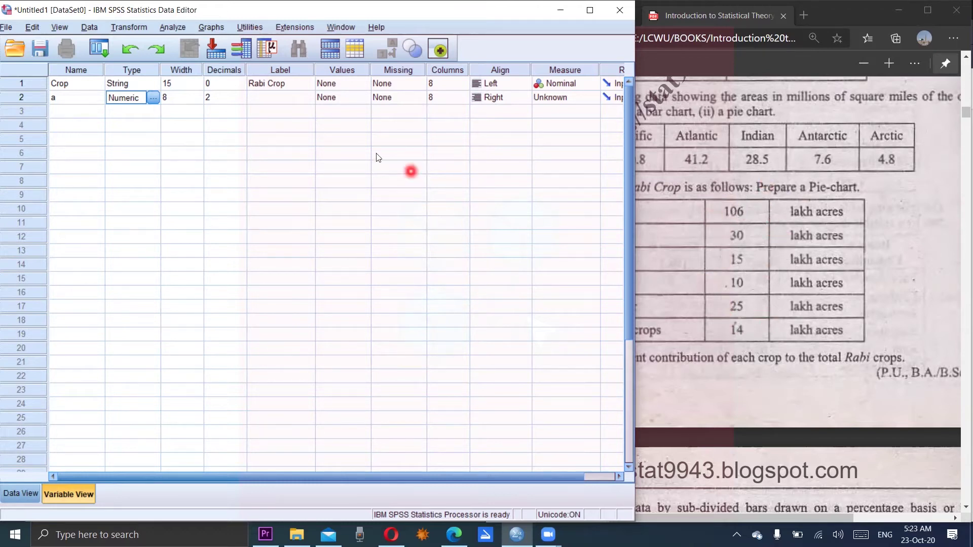
left_click(213, 98)
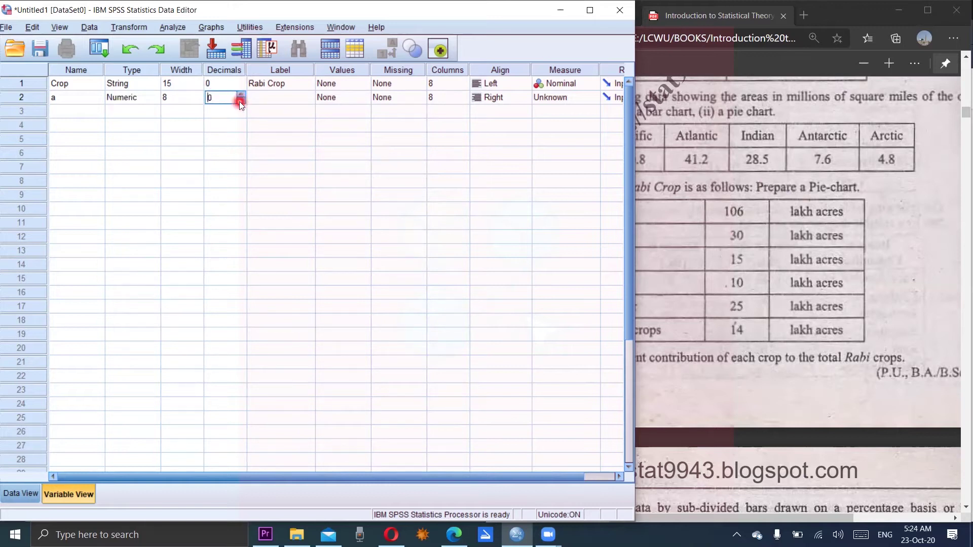
left_click(273, 97)
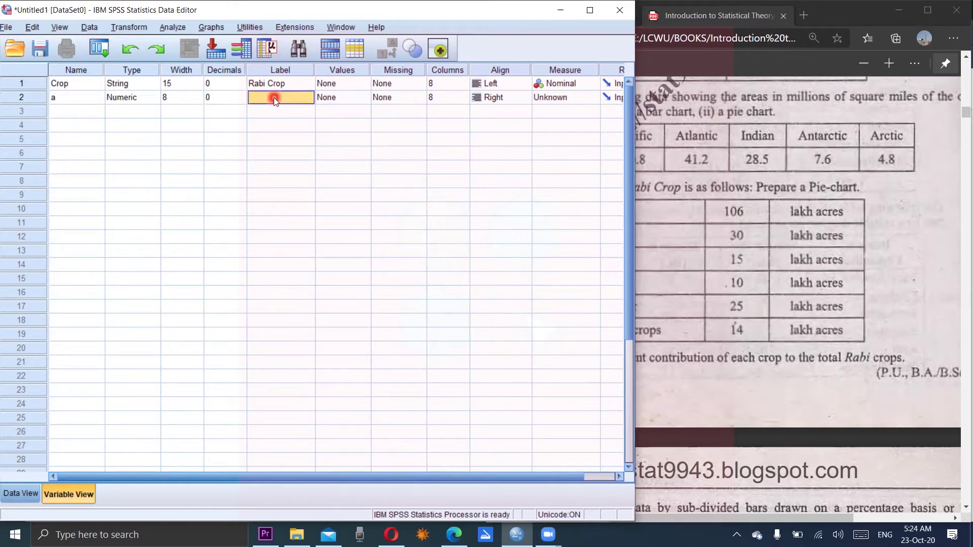
type("Area in lakh acres")
key("Return")
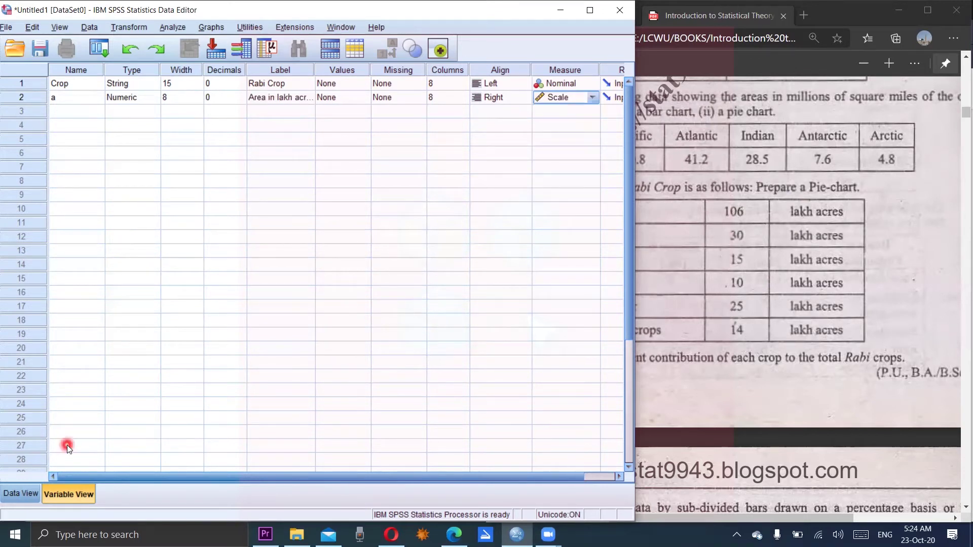
In Data View, enter Wheat and Gram in the Crop column and begin typing Barley
left_click(19, 498)
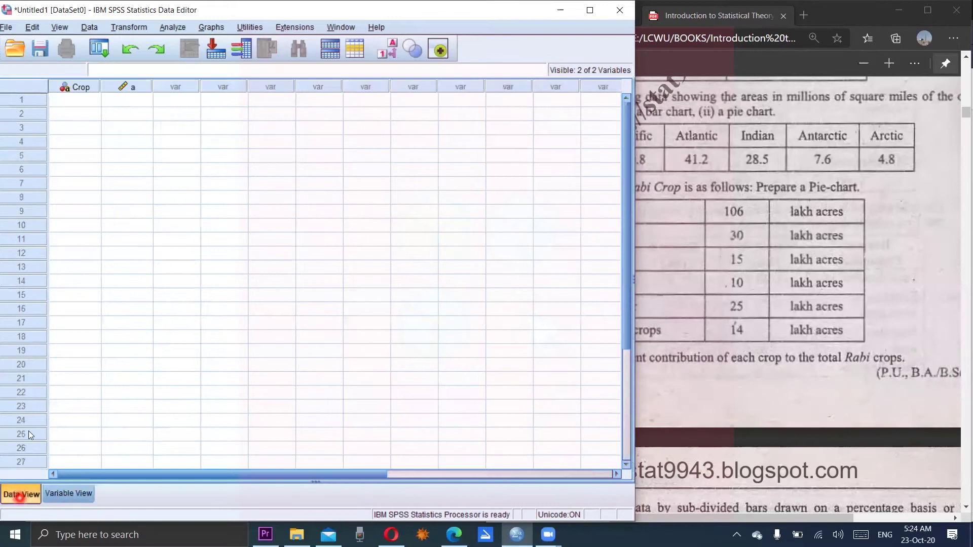
left_click(76, 98)
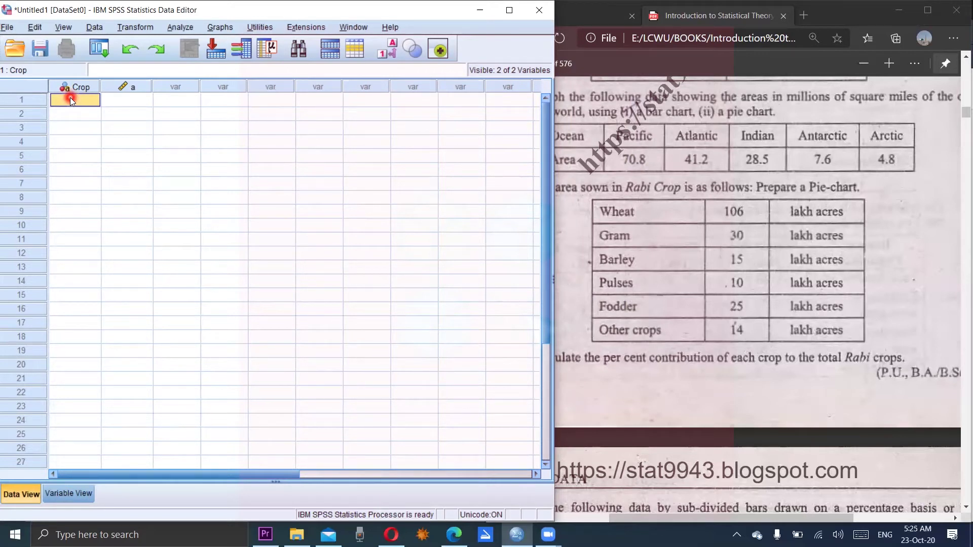
type("Whe")
key("Return")
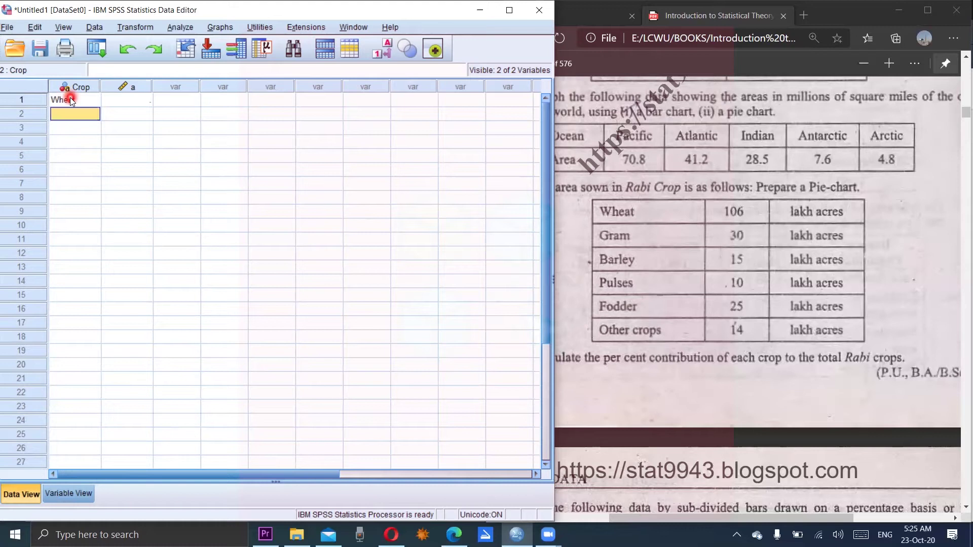
type("Gram")
key("Return")
type("Ba")
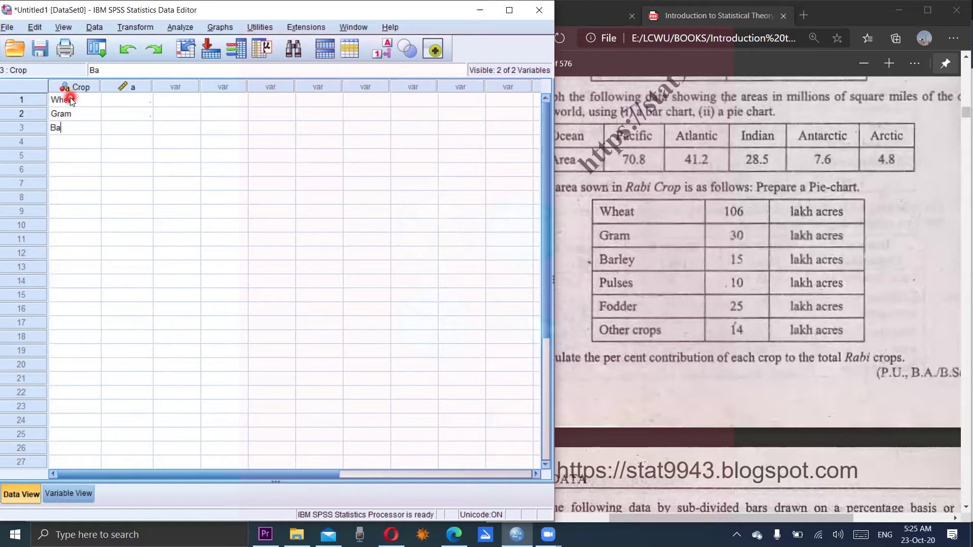
type("rley")
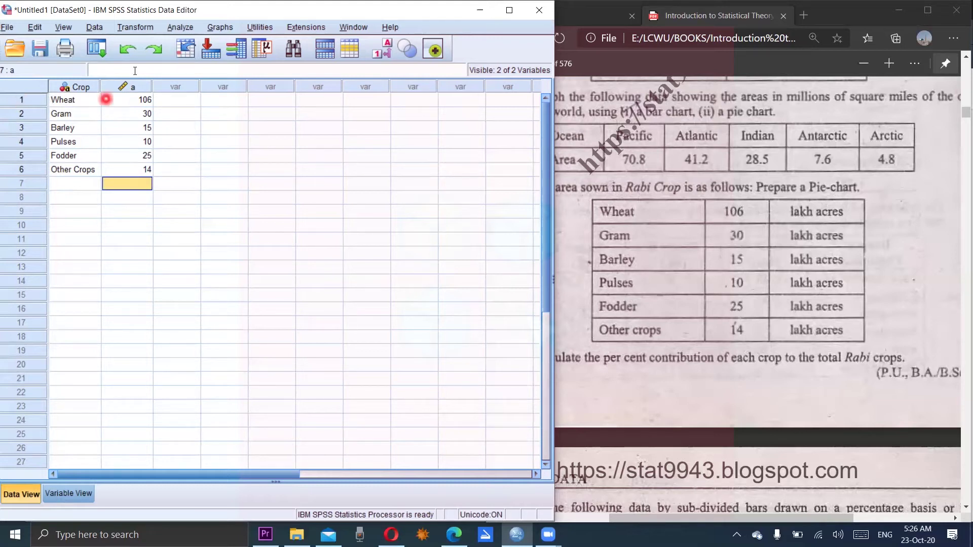
Start a new chart in Chart Builder using the Pie/Polar style
left_click(221, 26)
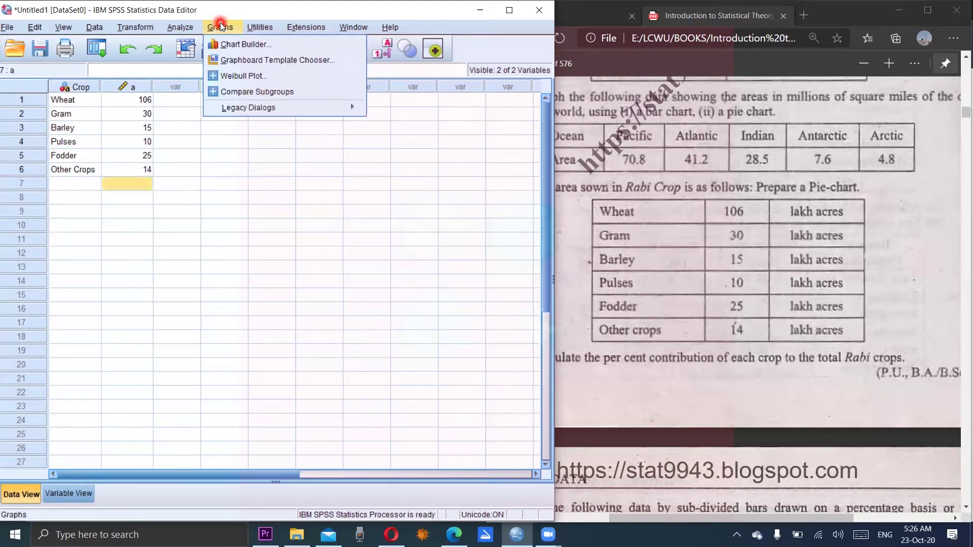
left_click(234, 47)
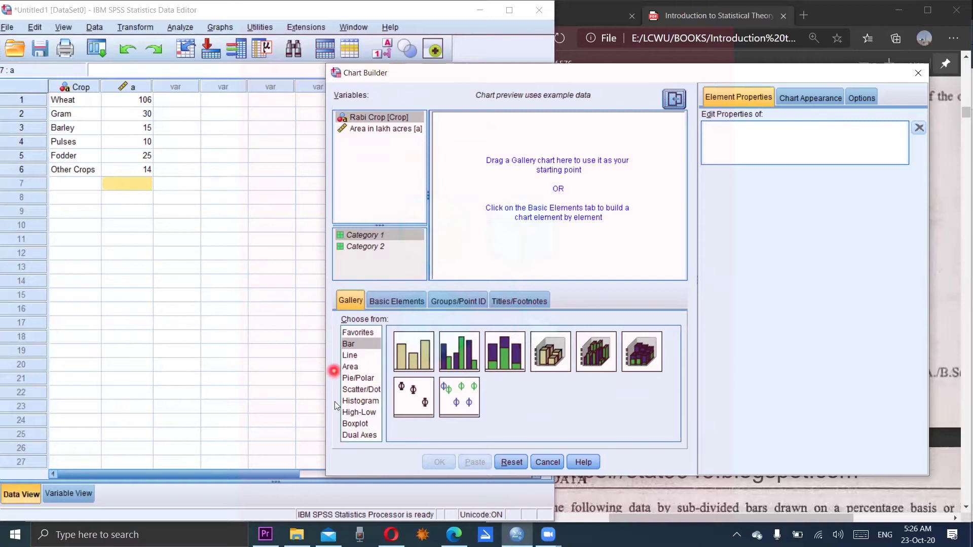
left_click(357, 380)
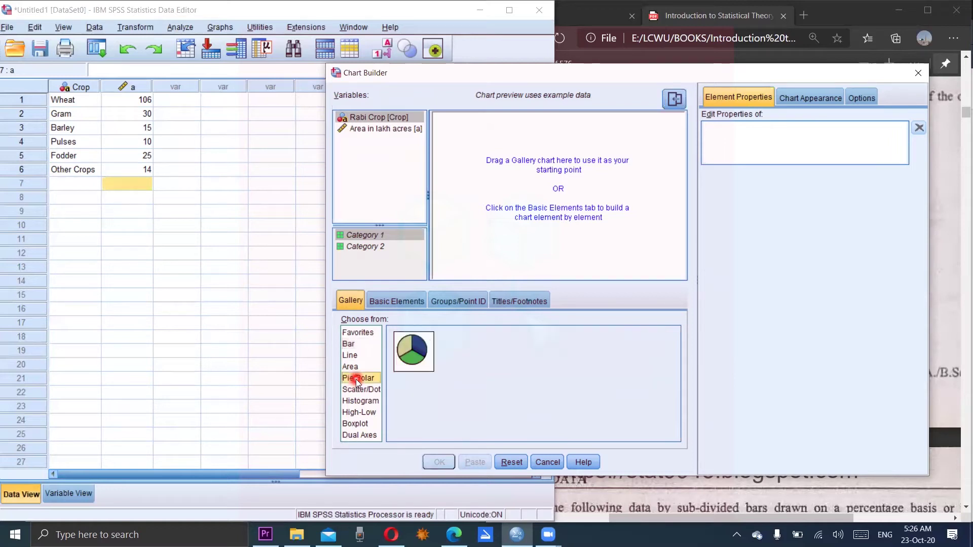
left_click(419, 354)
double_click(419, 351)
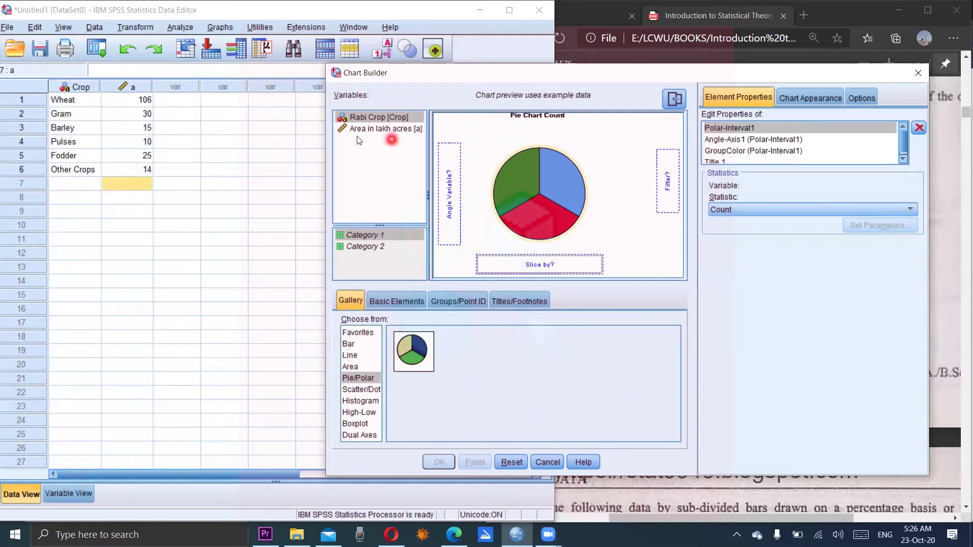
Color the pie slices by Rabi Crop and size them by Area in lakh acres
left_click(396, 130)
left_click(386, 117)
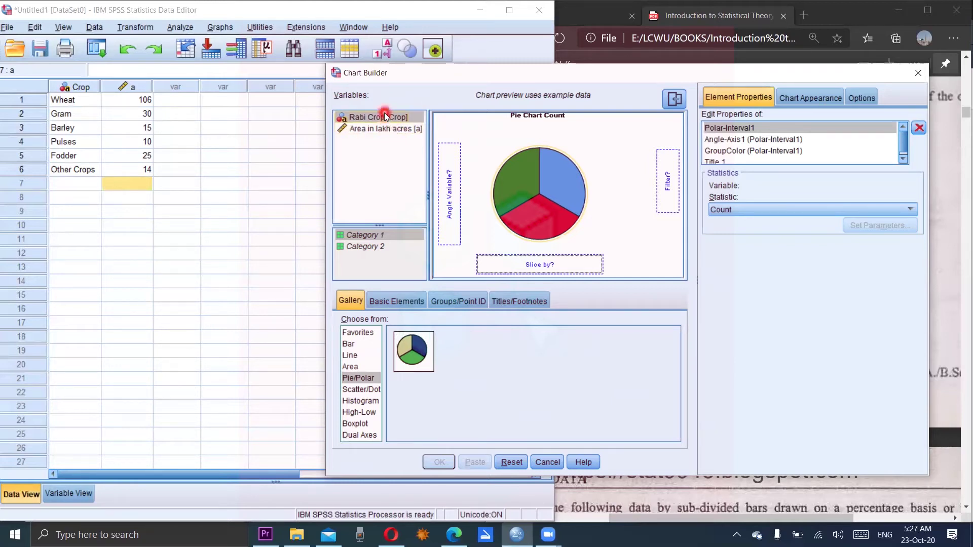
left_click_drag(386, 118, 495, 265)
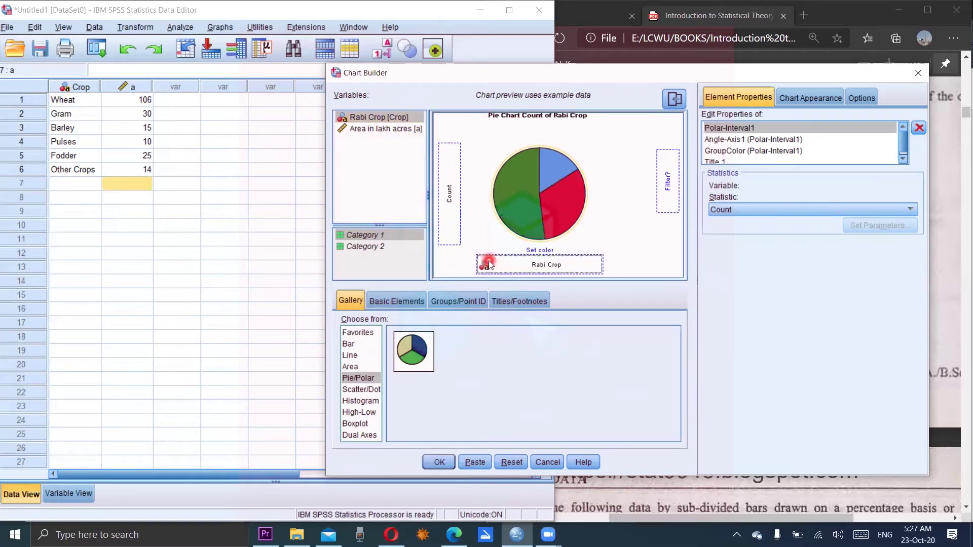
left_click(384, 128)
left_click_drag(385, 131, 447, 191)
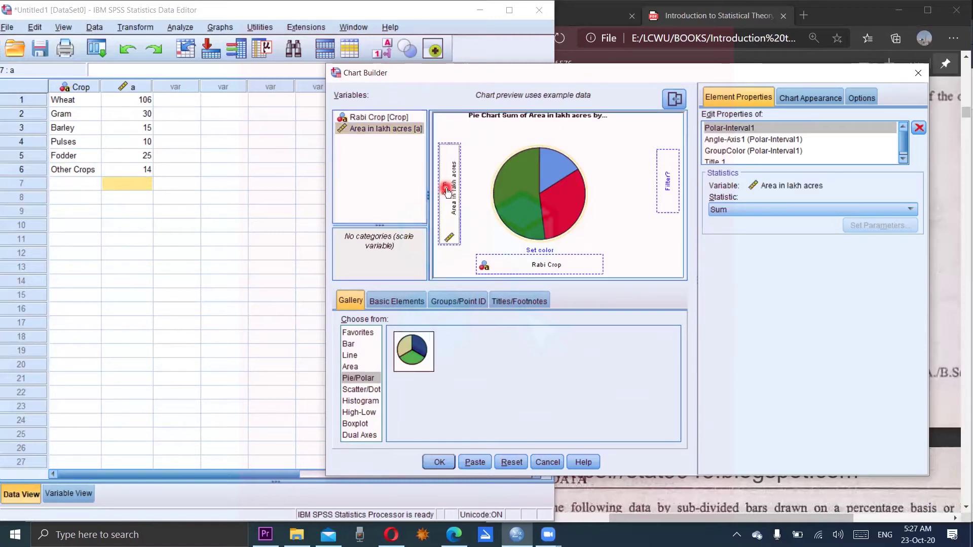
Generate the pie chart and select it in the Output Viewer
left_click(435, 458)
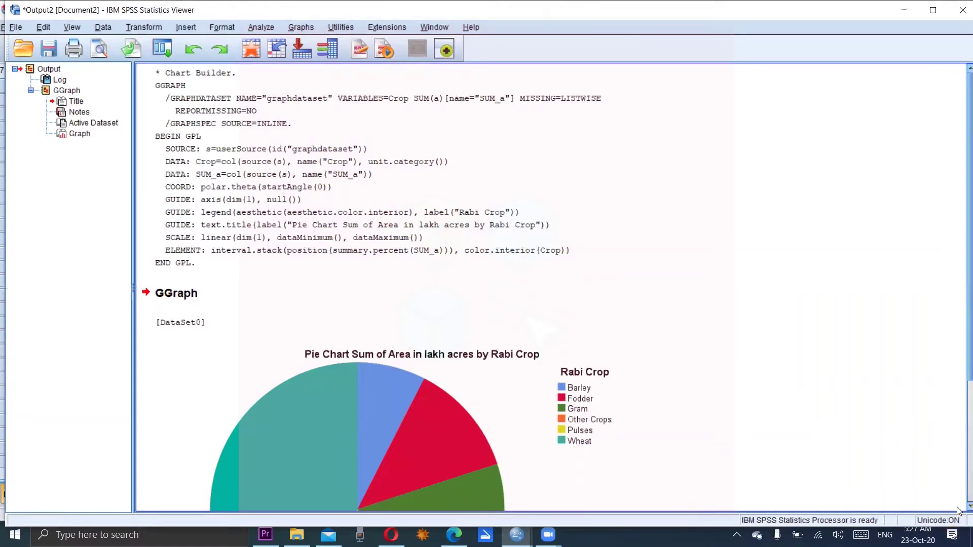
scroll(959, 511, "down", 3)
scroll(959, 511, "down", 6)
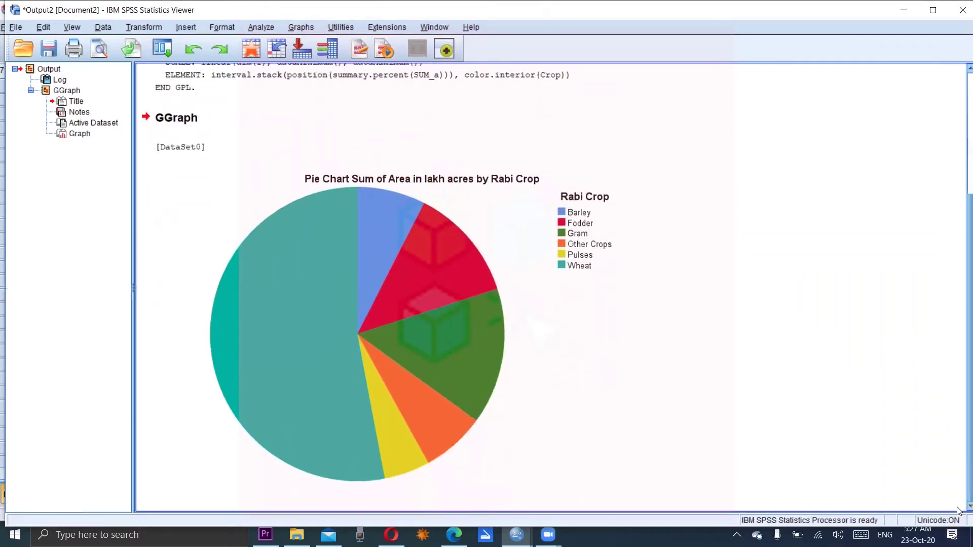
left_click(284, 261)
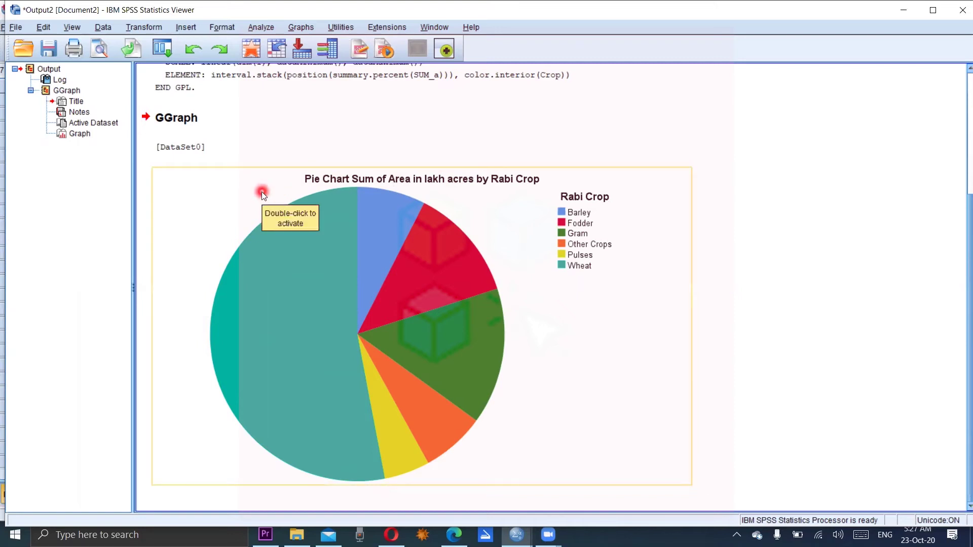
left_click(298, 288)
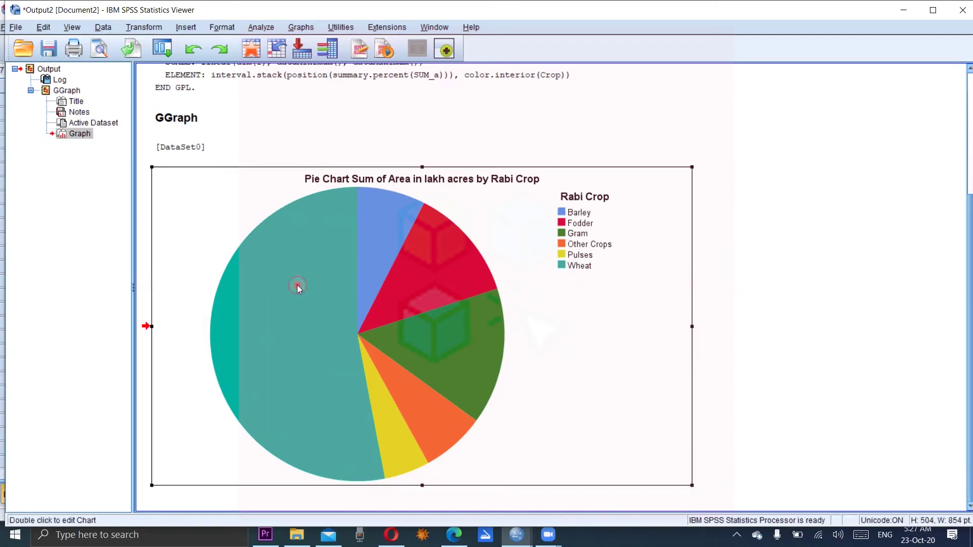
Open the area-by-Rabi-Crop pie chart in the Chart Editor
double_click(297, 287)
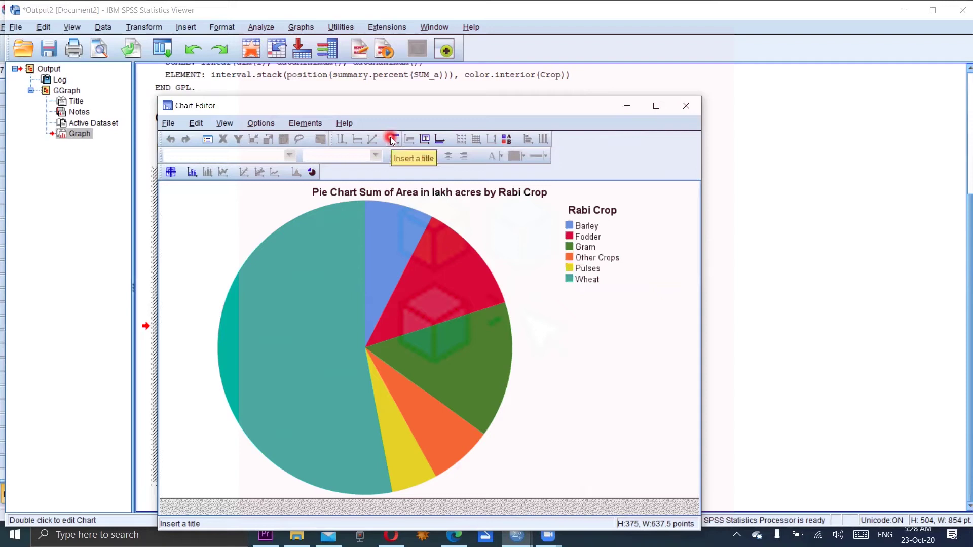
Show slice data labels with Sum Area in lakh acres in place of Percent
left_click(191, 173)
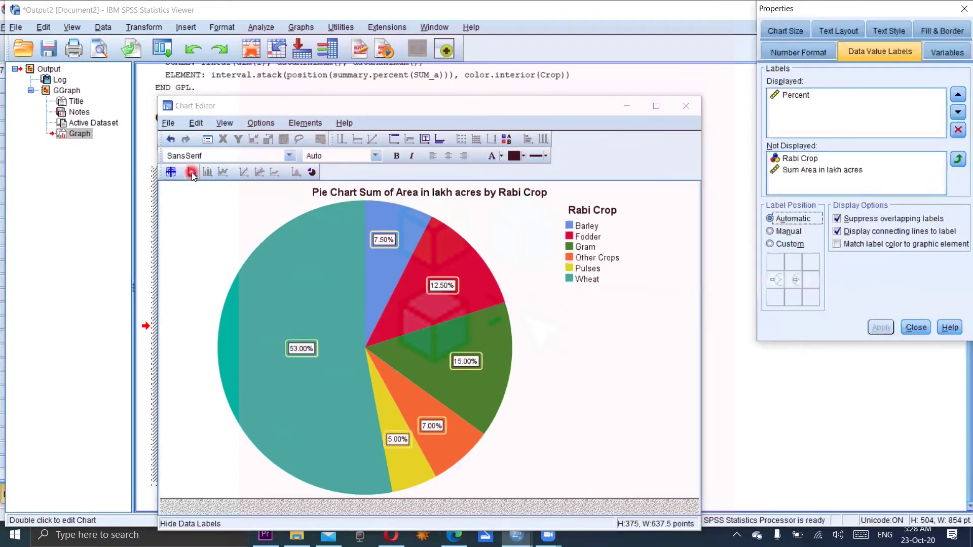
left_click(330, 253)
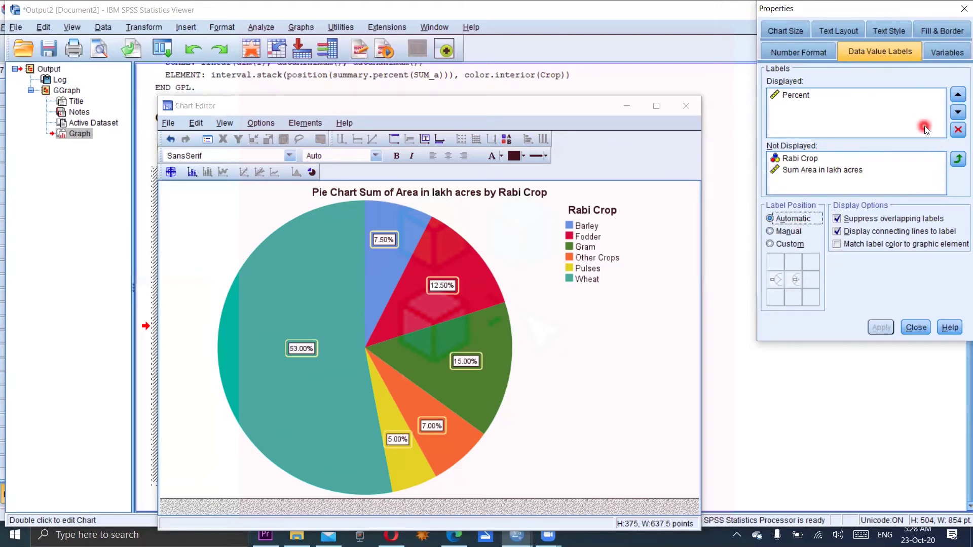
left_click(799, 94)
left_click(799, 171)
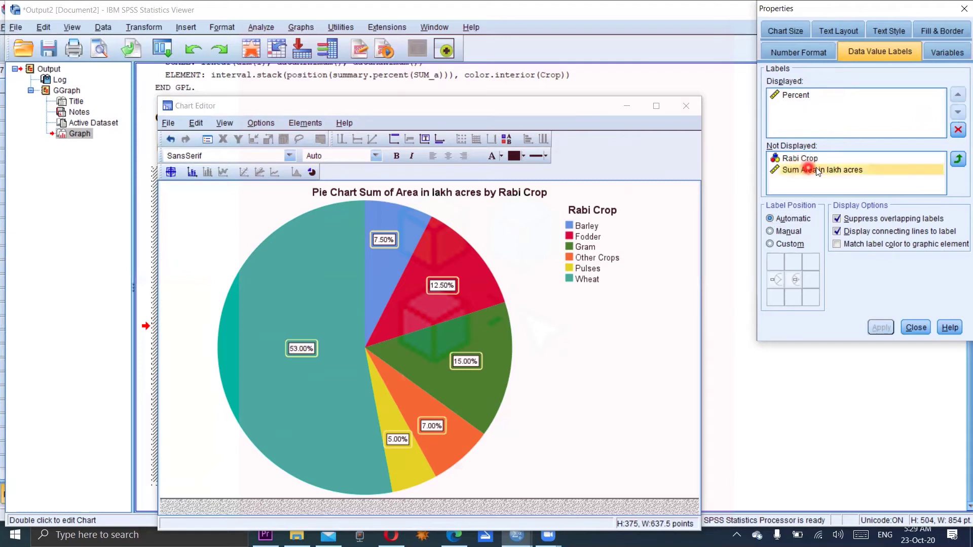
left_click(957, 160)
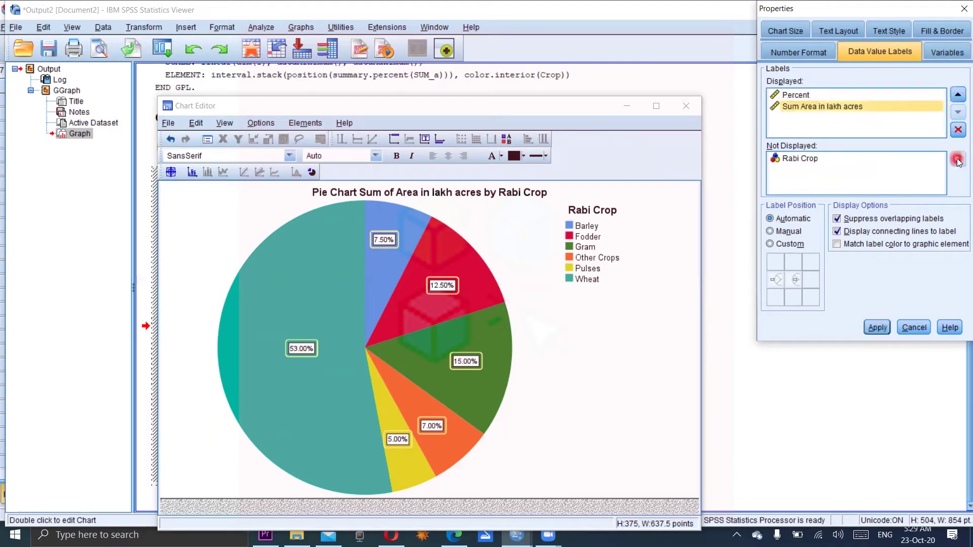
left_click(958, 131)
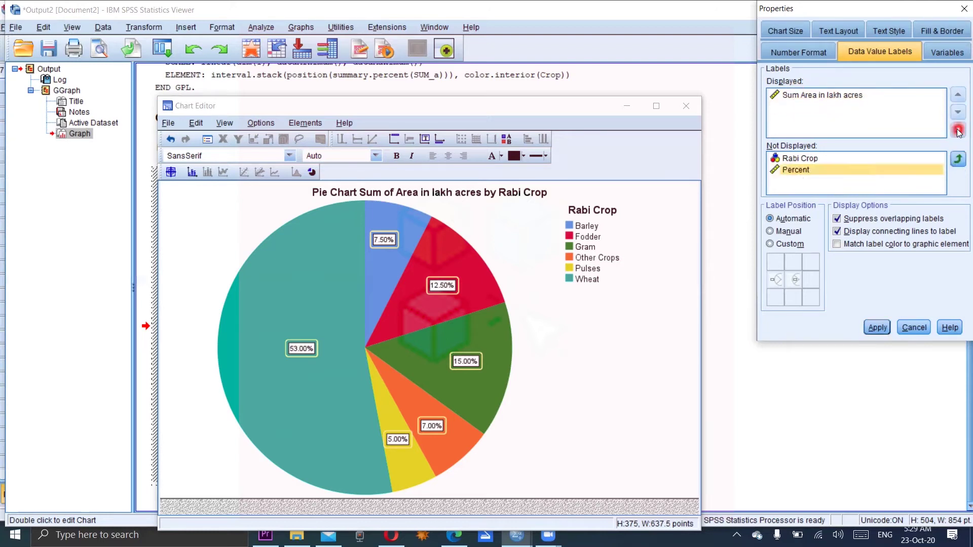
left_click(821, 99)
left_click(874, 329)
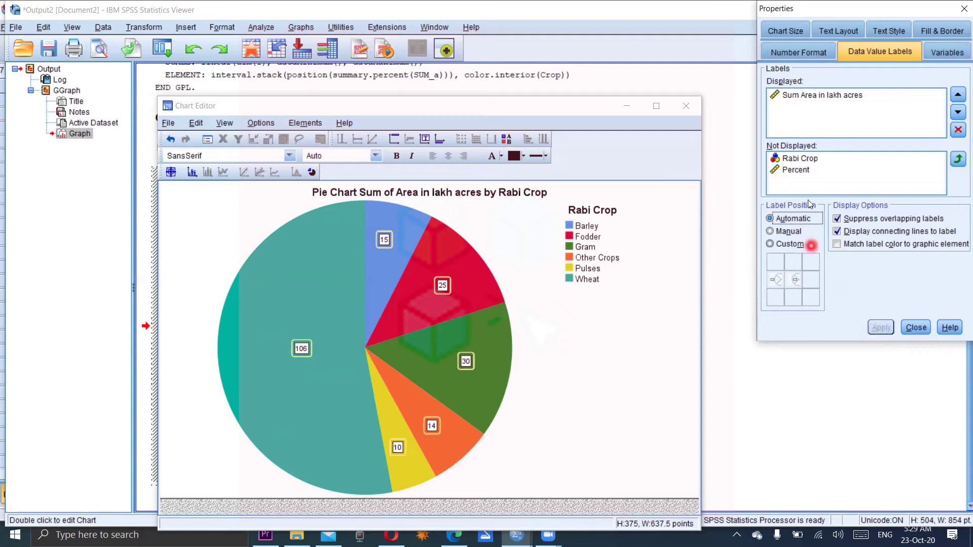
Add Percent and Rabi Crop to the displayed slice labels alongside the area values
left_click(796, 171)
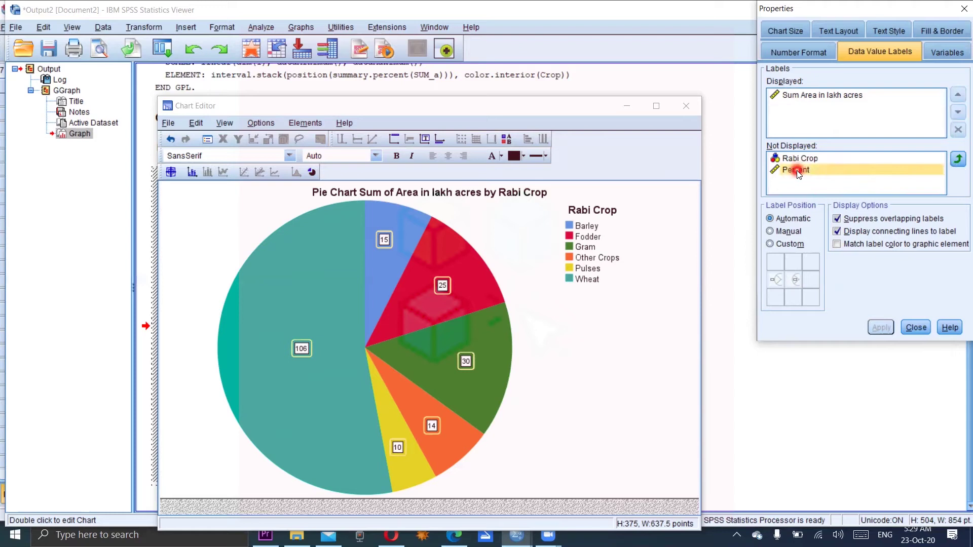
left_click(957, 160)
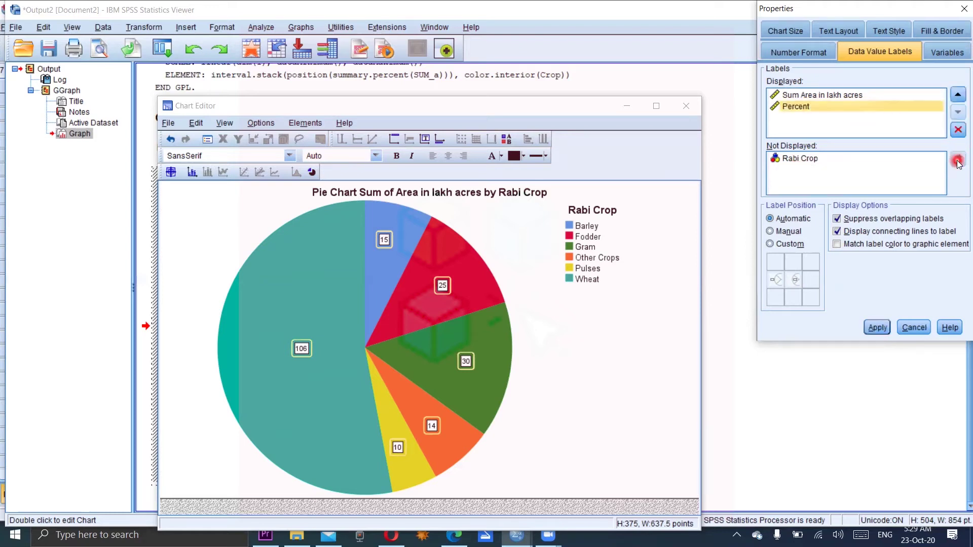
left_click(881, 329)
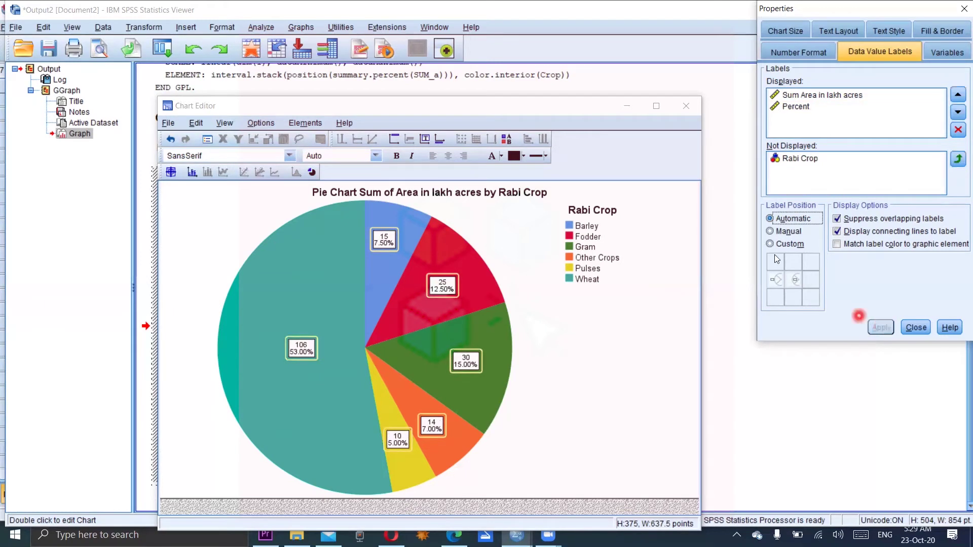
left_click(783, 176)
left_click(802, 157)
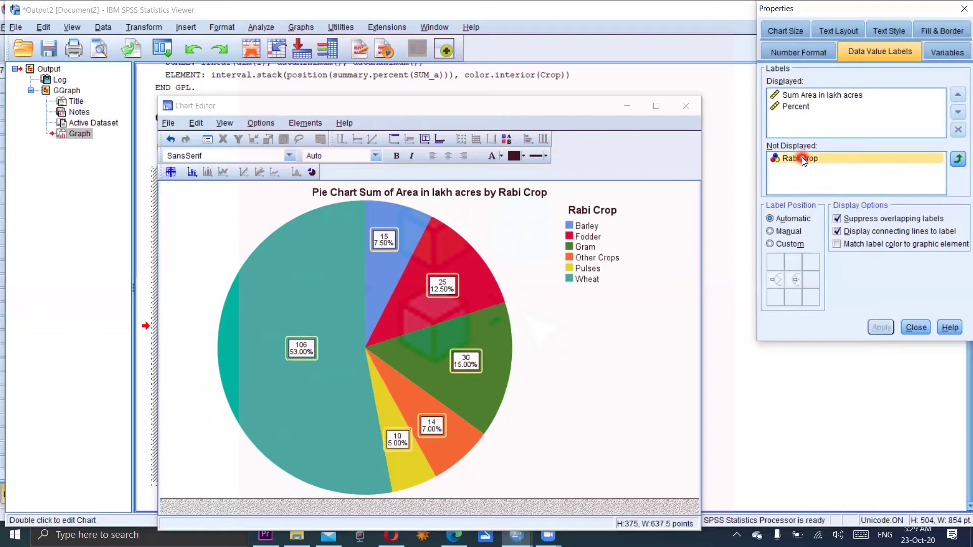
left_click(958, 159)
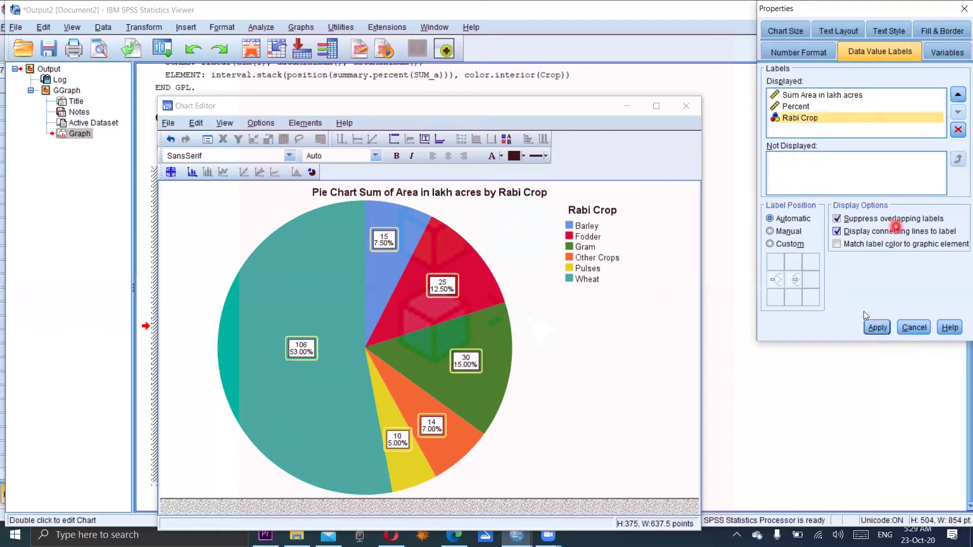
left_click(878, 327)
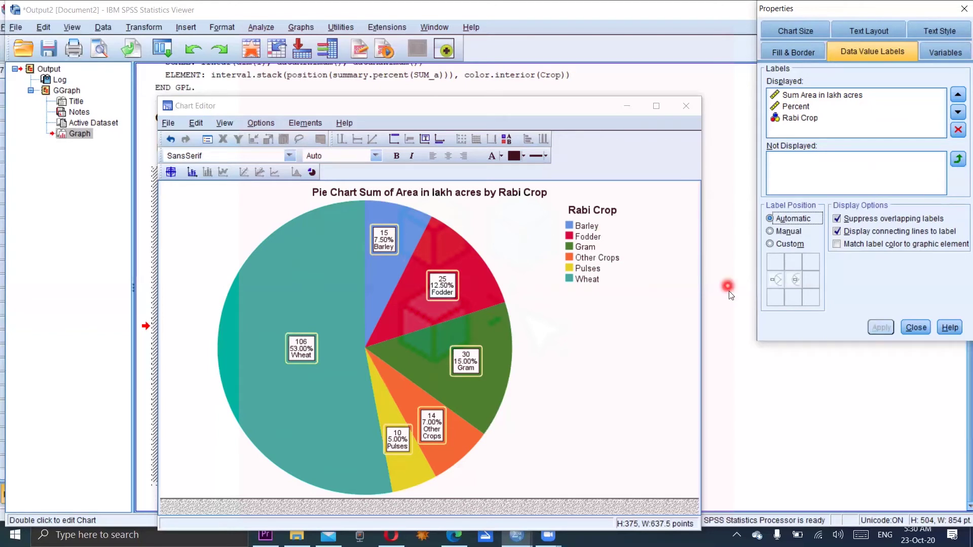
Set label position to Manual and drag the Wheat, Barley and Fodder labels within their slices
left_click(770, 231)
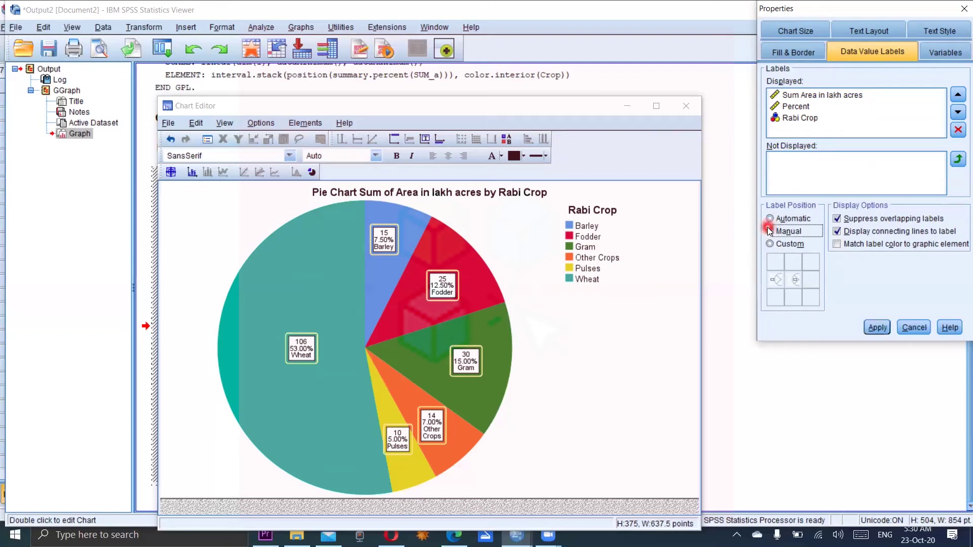
left_click(873, 330)
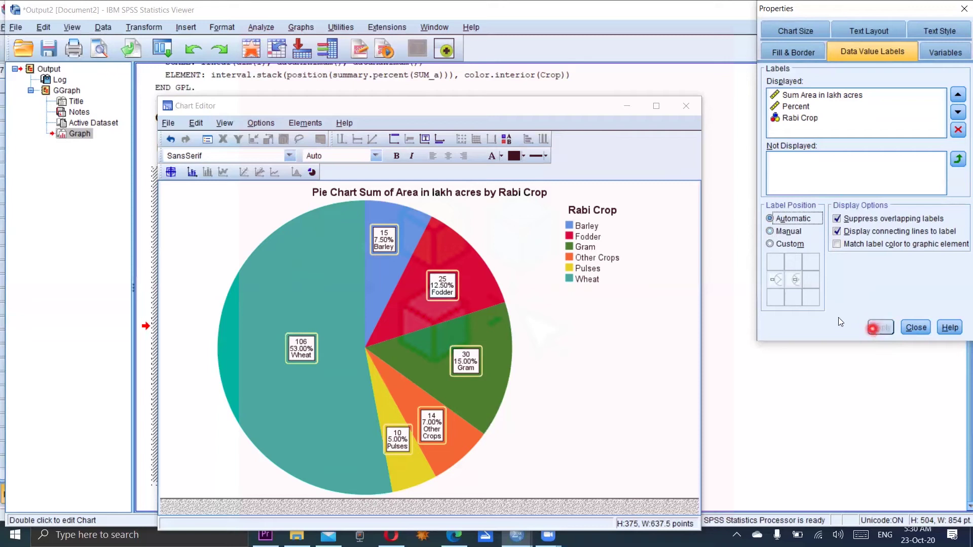
left_click(788, 231)
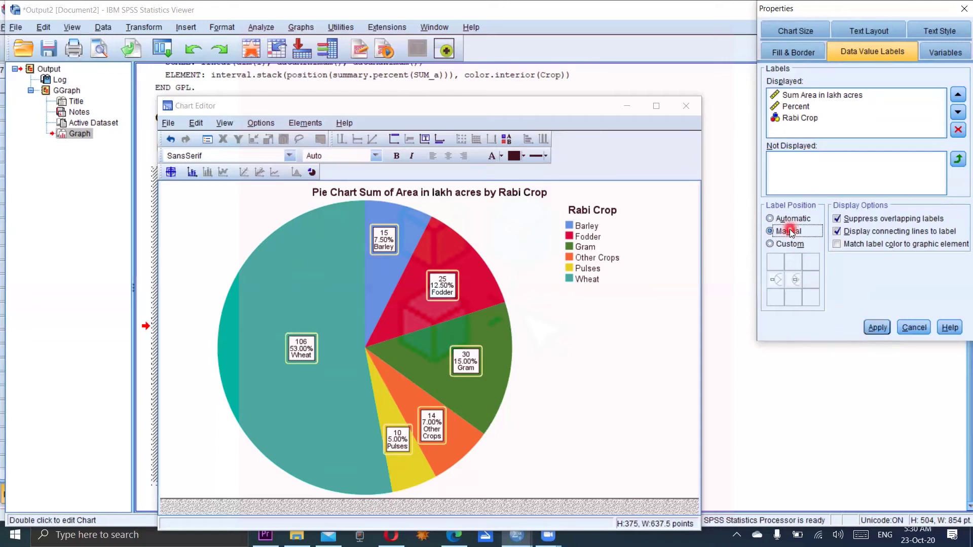
left_click_drag(290, 346, 244, 368)
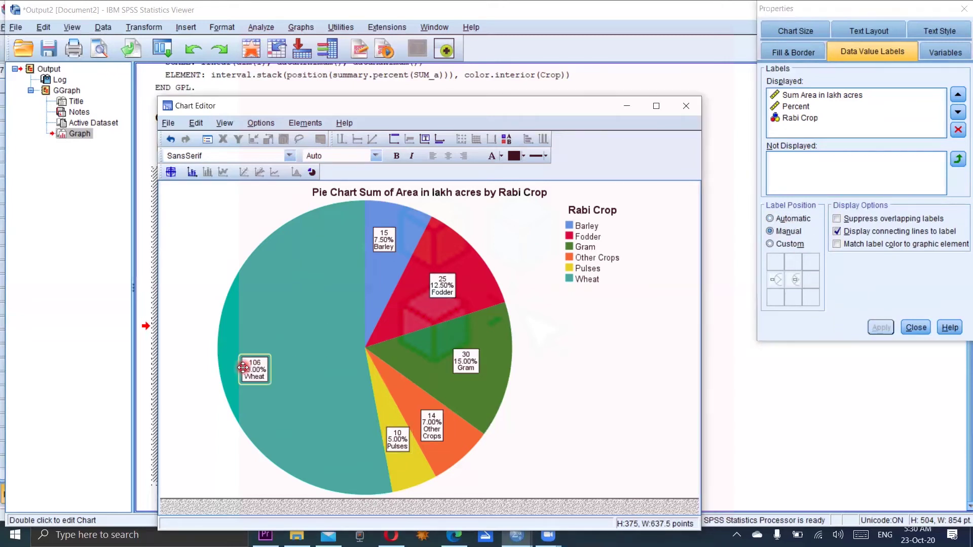
left_click(386, 243)
left_click_drag(383, 263, 407, 228)
left_click_drag(446, 278, 414, 309)
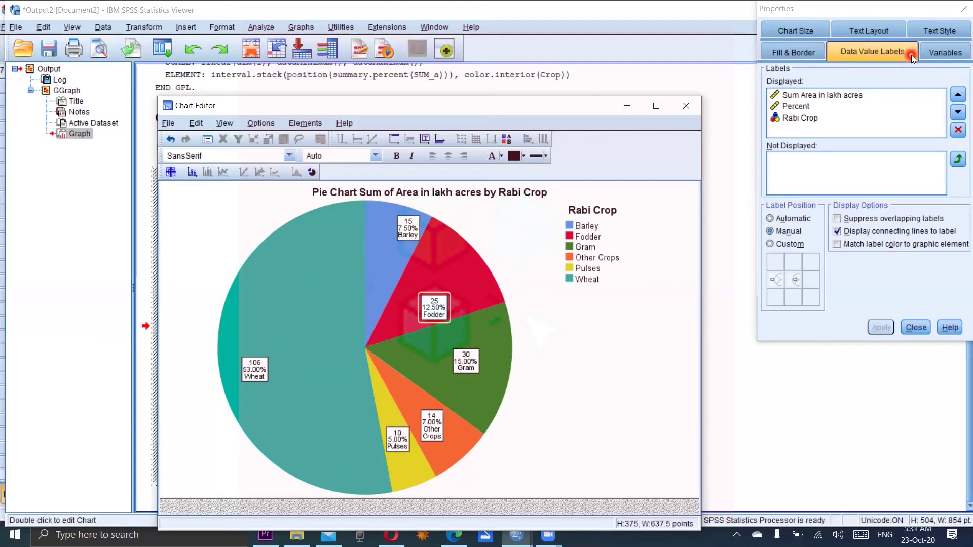
Bring up the Fill & Border settings with the pie slices selected
left_click(956, 52)
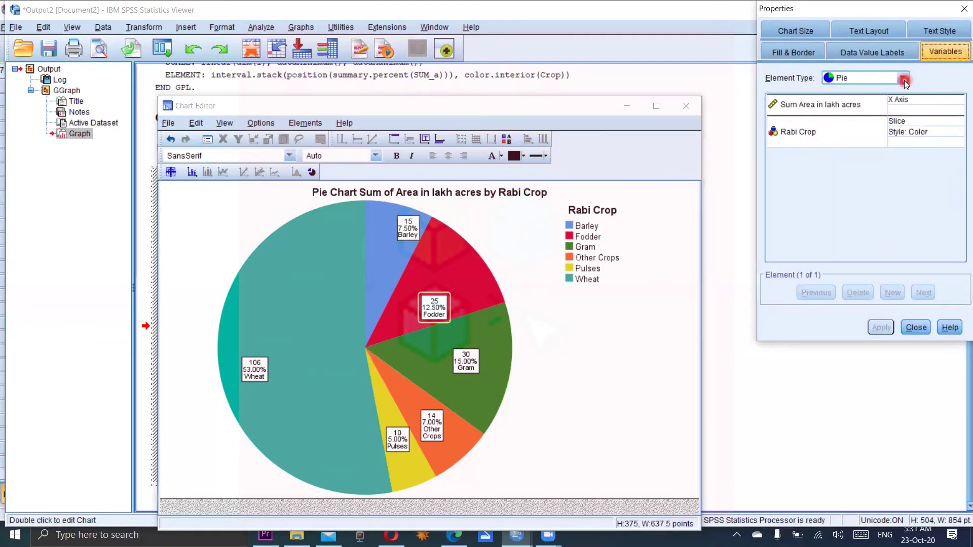
left_click(797, 77)
left_click(790, 53)
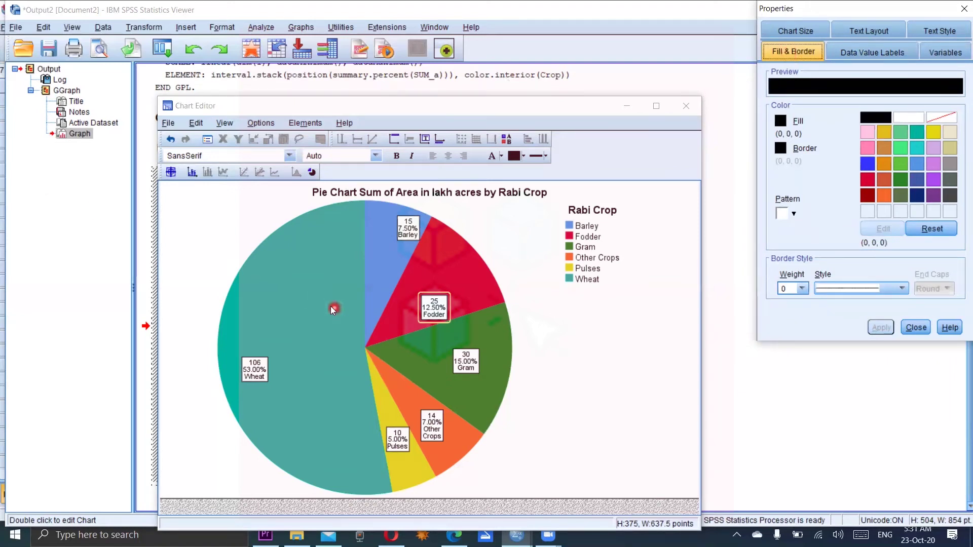
left_click(316, 303)
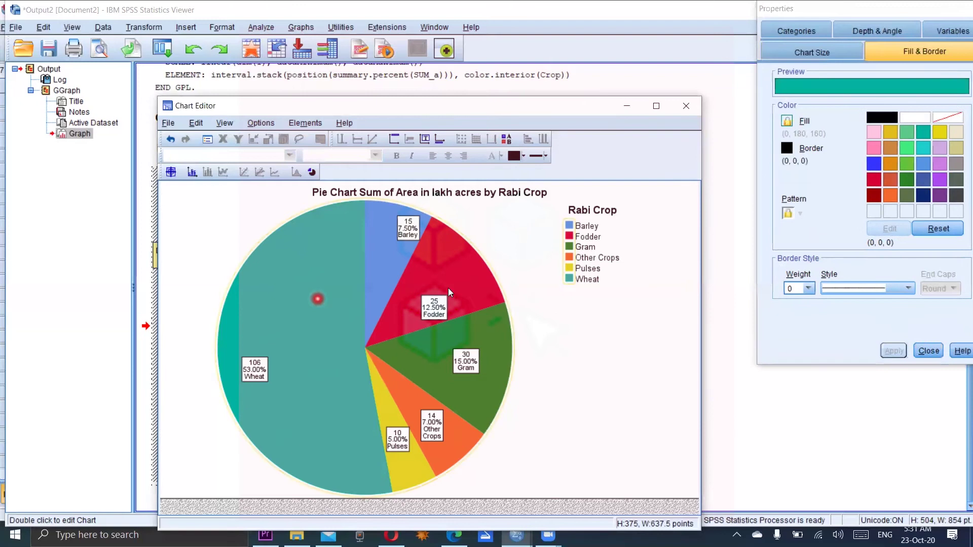
left_click(598, 310)
Give the Wheat legend entry and slice a blue fill (51, 51, 255)
left_click(569, 277)
left_click(568, 277)
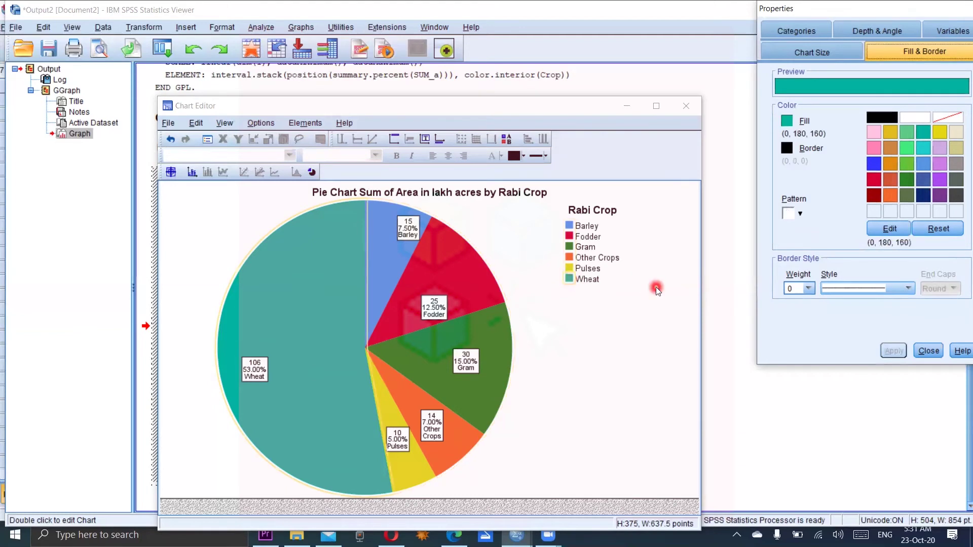
left_click(567, 278)
left_click(873, 164)
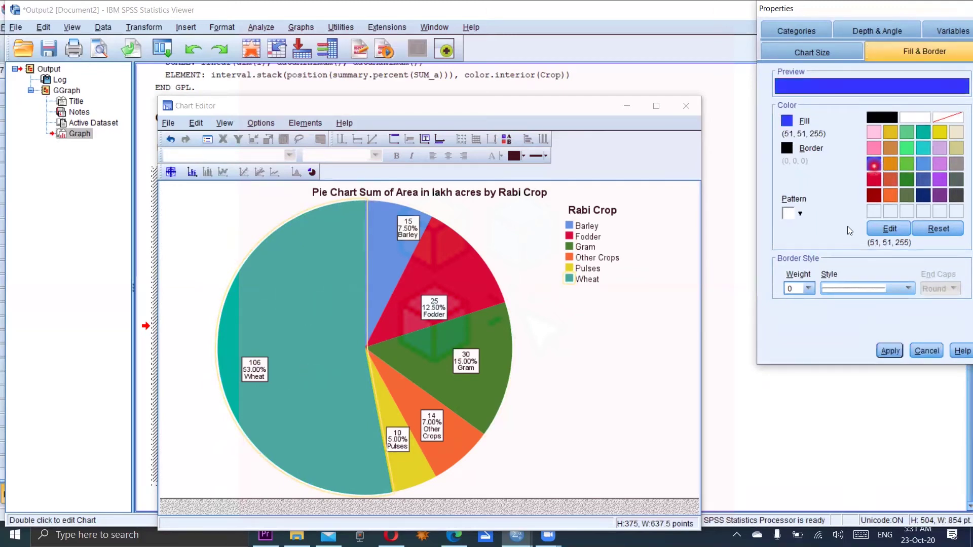
left_click(890, 352)
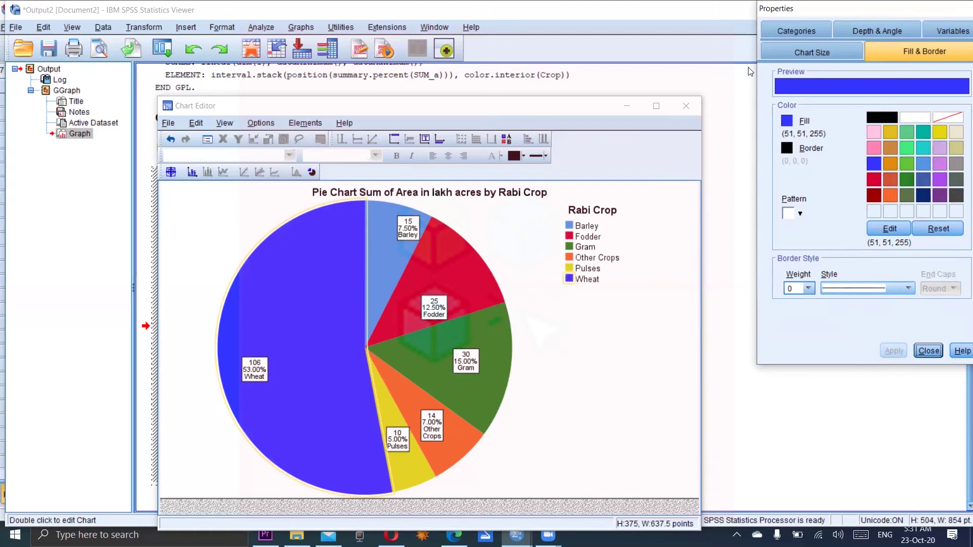
left_click(957, 29)
Move Other Crops below Pulses so it is last in the category order
left_click(784, 31)
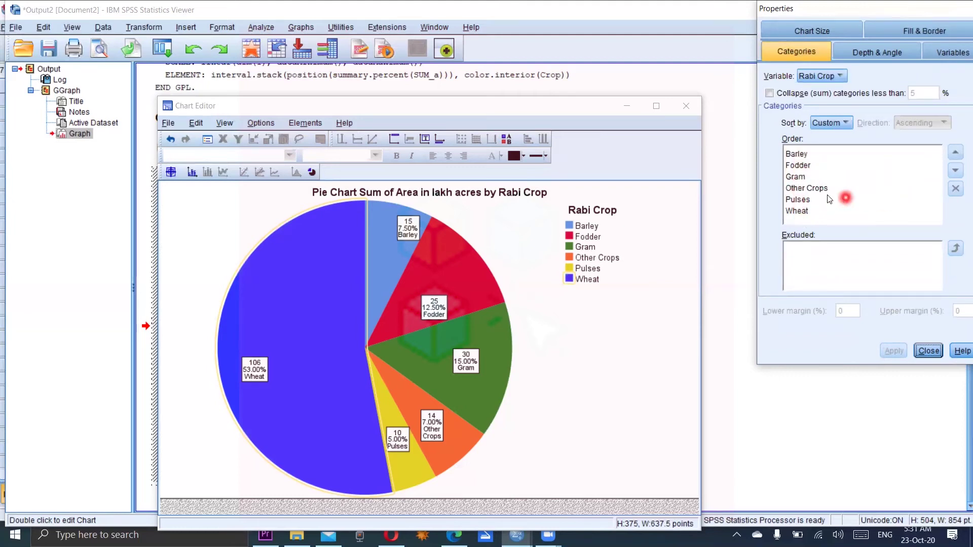
left_click(810, 192)
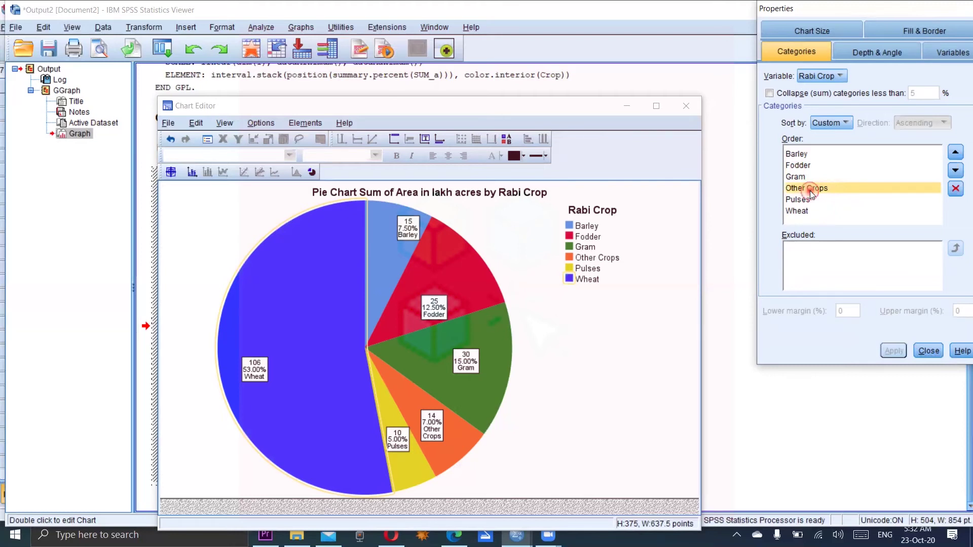
left_click_drag(809, 191, 812, 215)
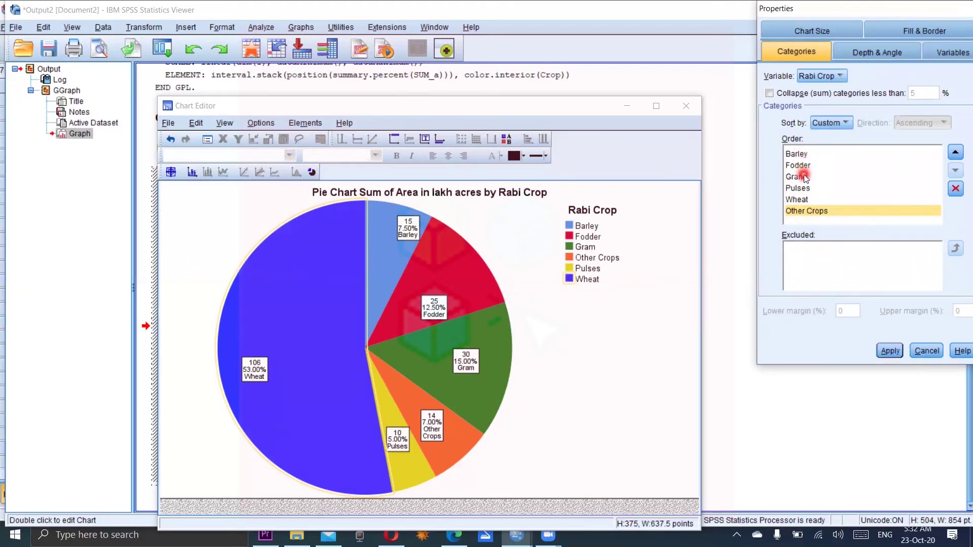
left_click(889, 350)
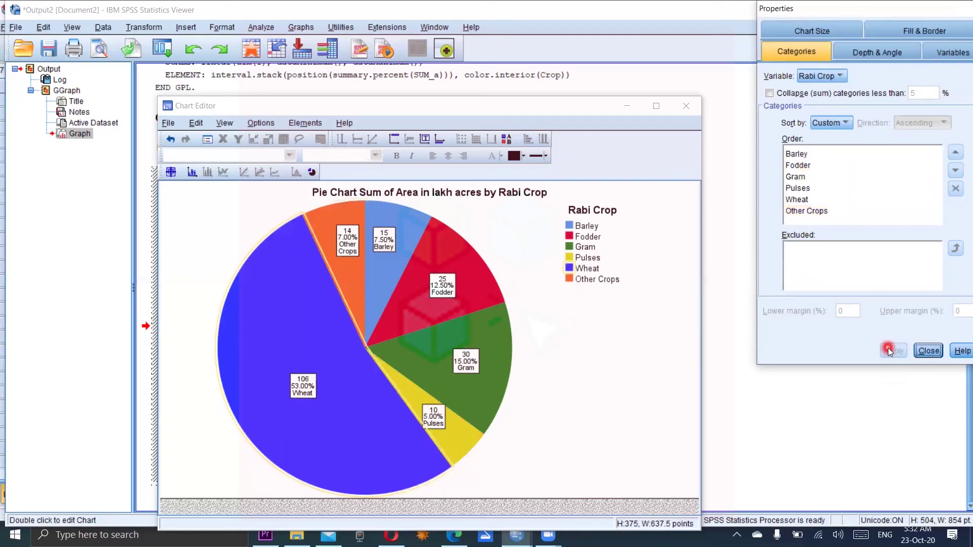
Drag Wheat to the top of the category order and apply it
left_click(606, 273)
left_click_drag(806, 203, 828, 158)
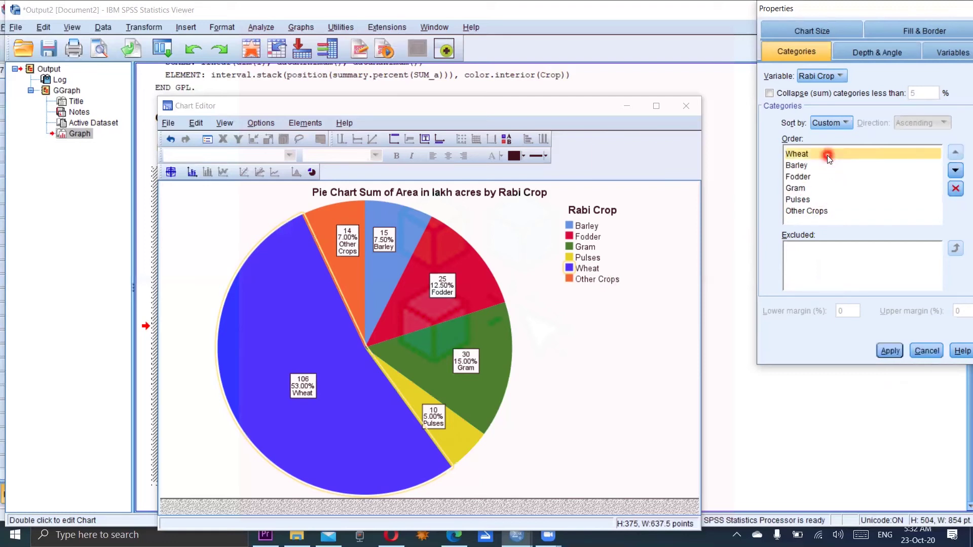
left_click(890, 351)
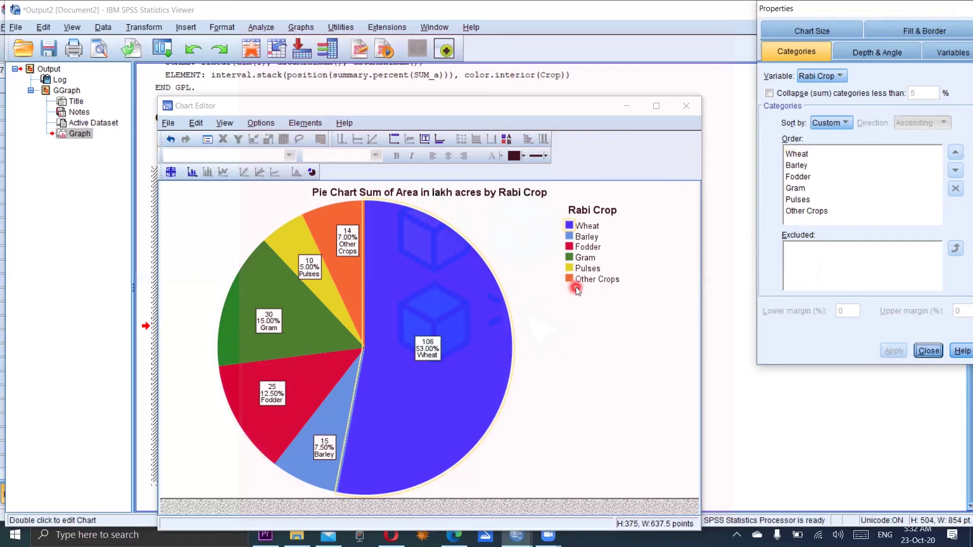
Show the Chart Size settings, with the chart at 375 by 637.5 points
left_click(810, 32)
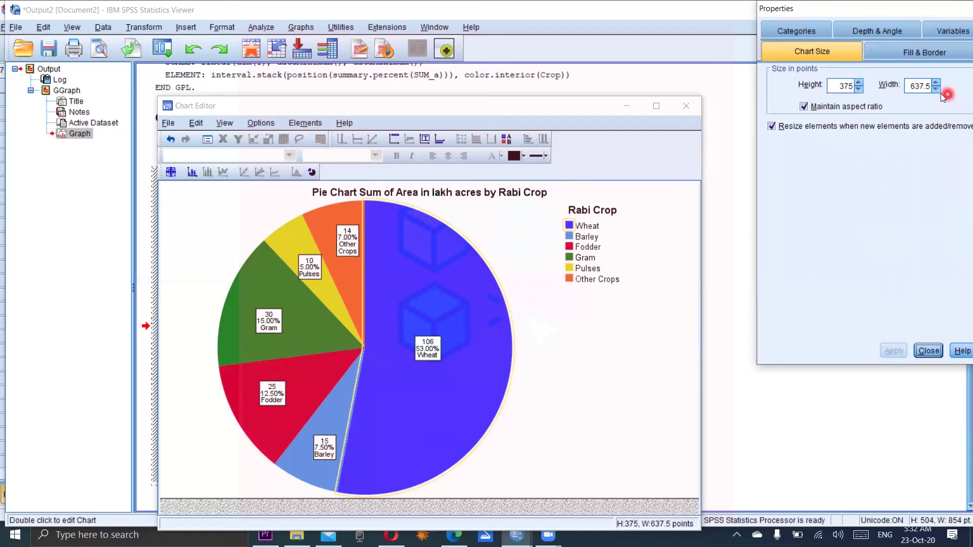
Apply a 3-D effect on the Depth & Angle tab, tilting the pie at 5% depth
left_click(878, 32)
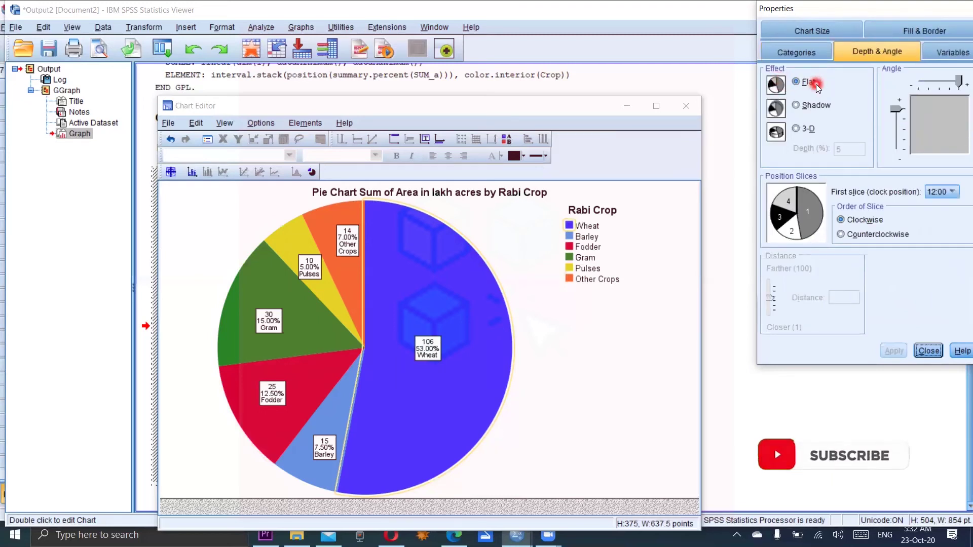
left_click(796, 129)
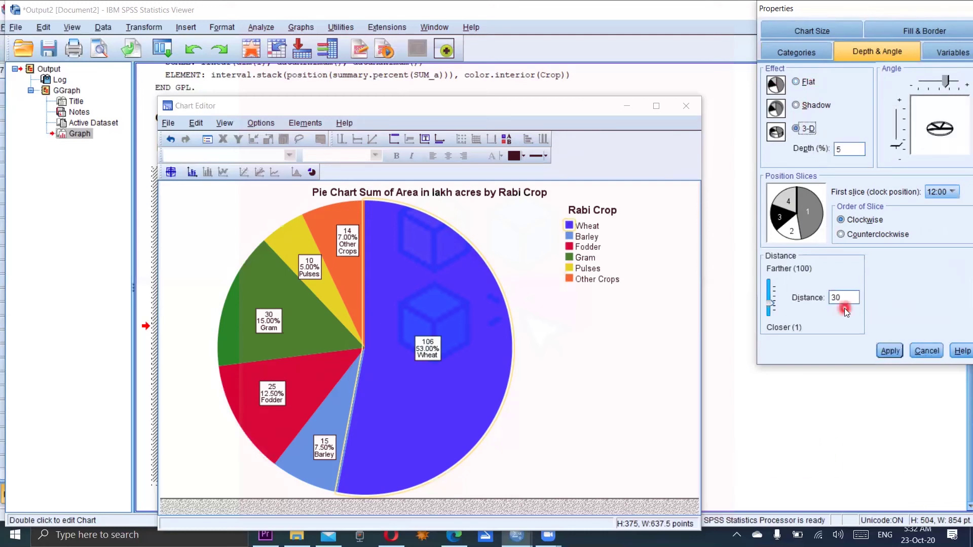
left_click(894, 353)
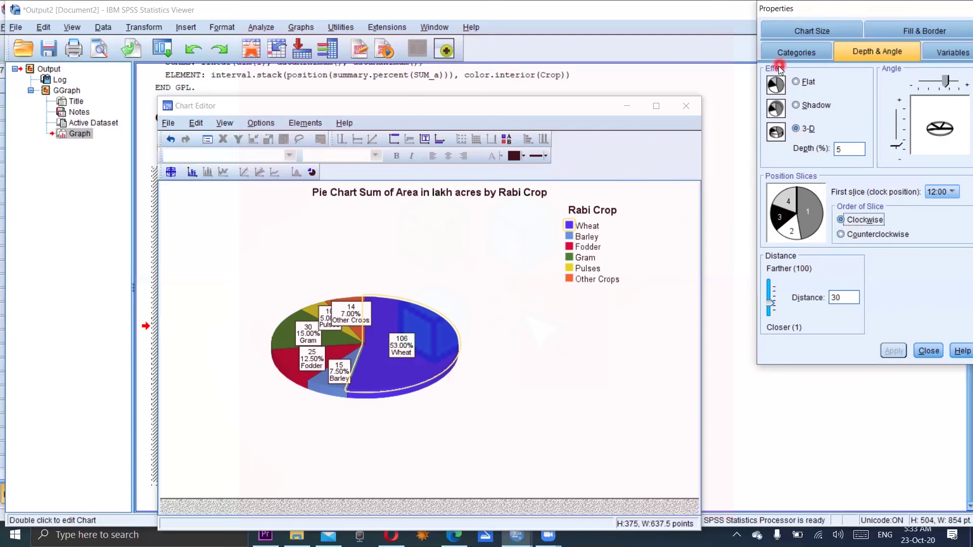
Apply a flat pie with counterclockwise slice order, then move the Properties dialog aside
left_click(795, 82)
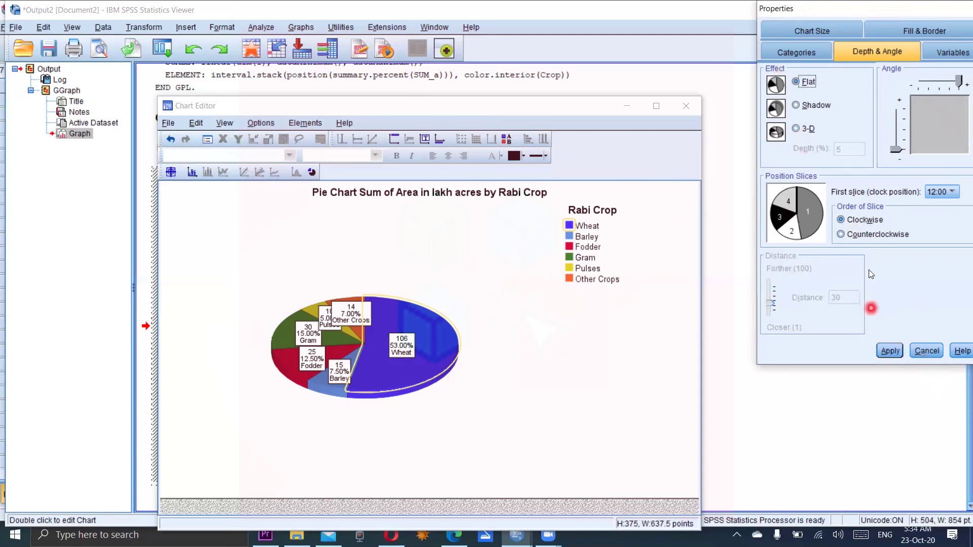
left_click(841, 234)
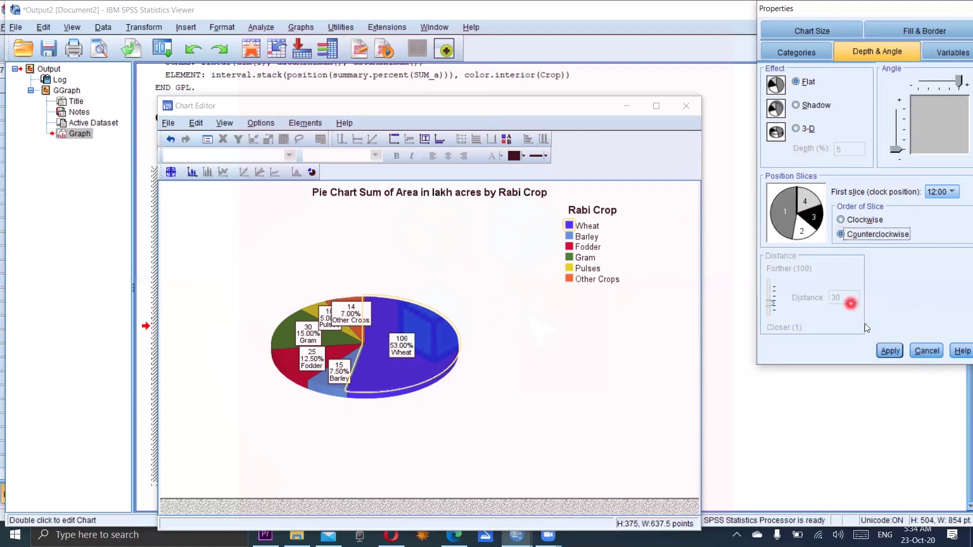
left_click(890, 351)
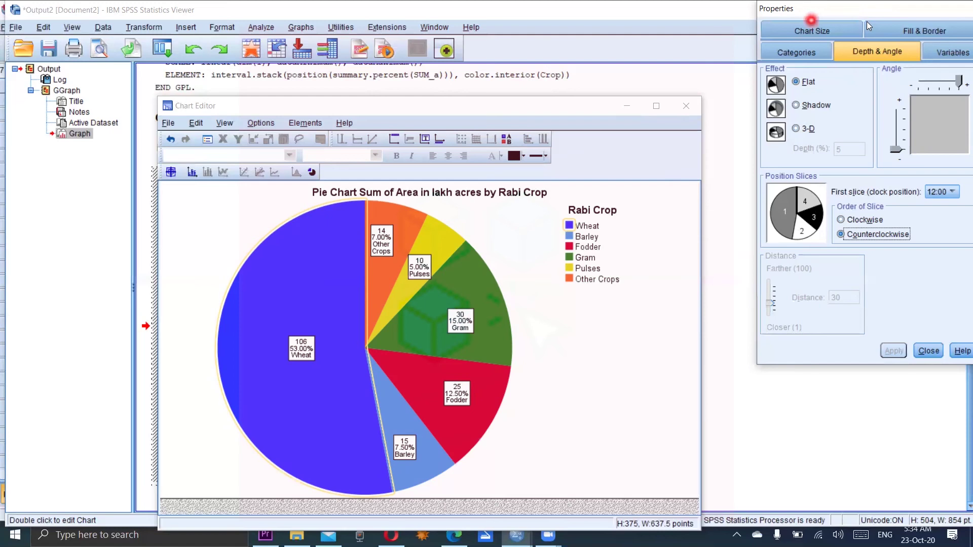
left_click(903, 12)
left_click_drag(902, 13, 873, 87)
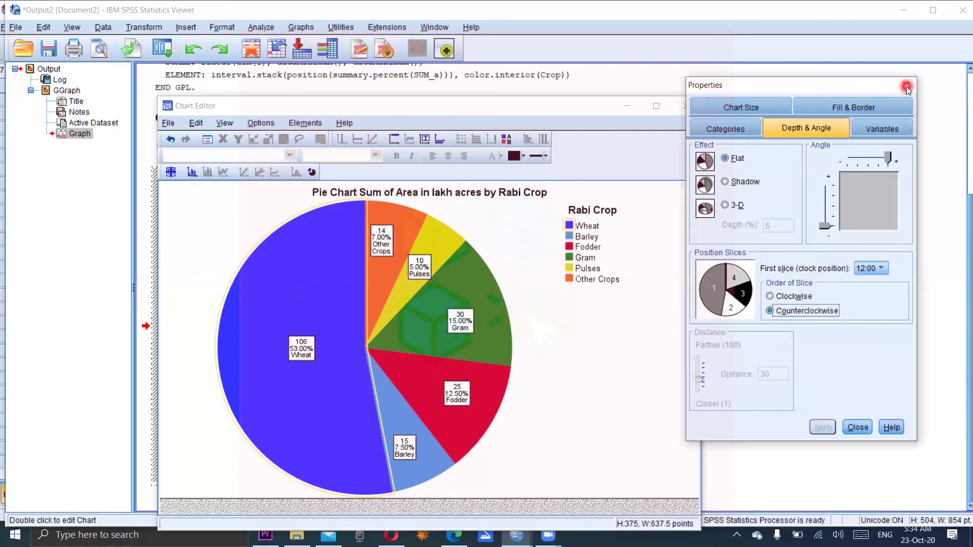
Close Properties, hide the legend, and insert a default 'Footnote' beneath the pie
left_click(856, 428)
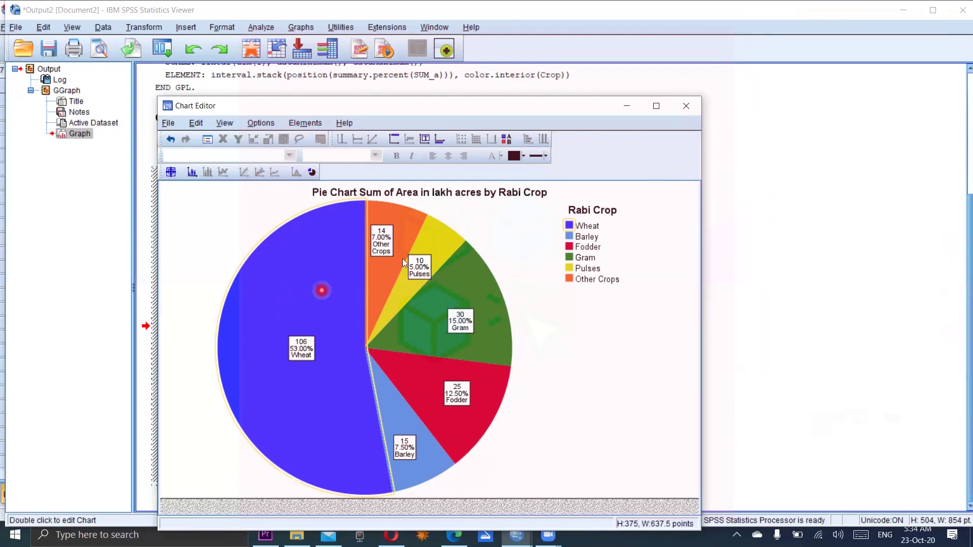
left_click(508, 137)
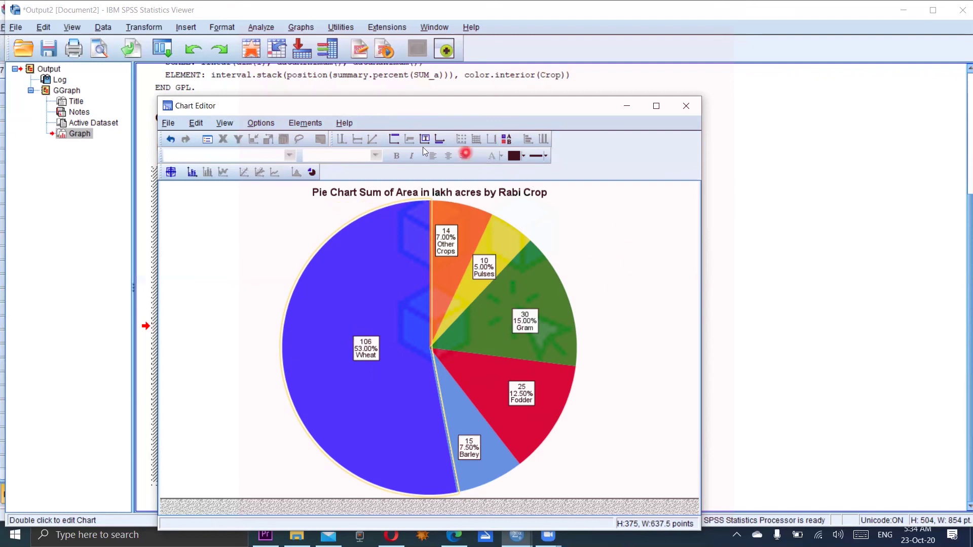
left_click(439, 139)
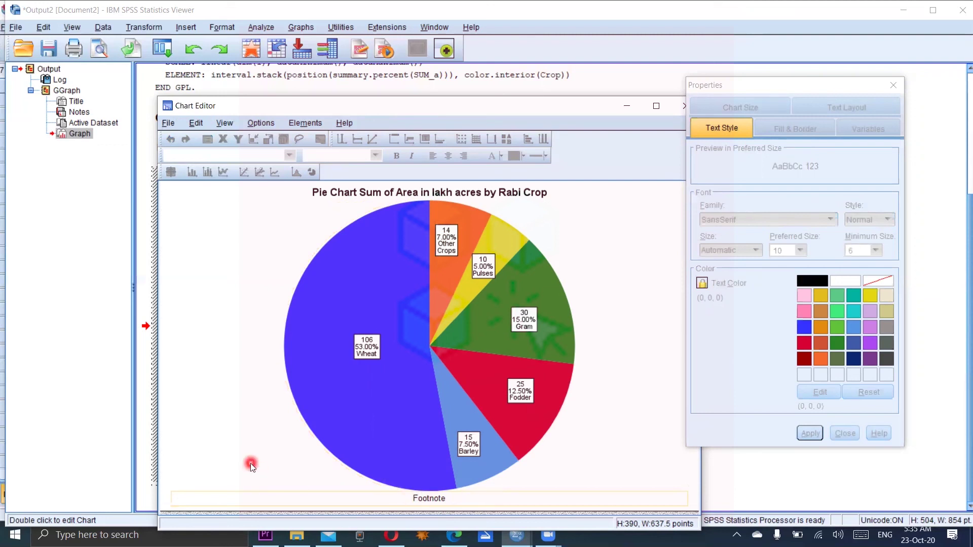
Select the chart's data frame and close the Properties panel
left_click(167, 123)
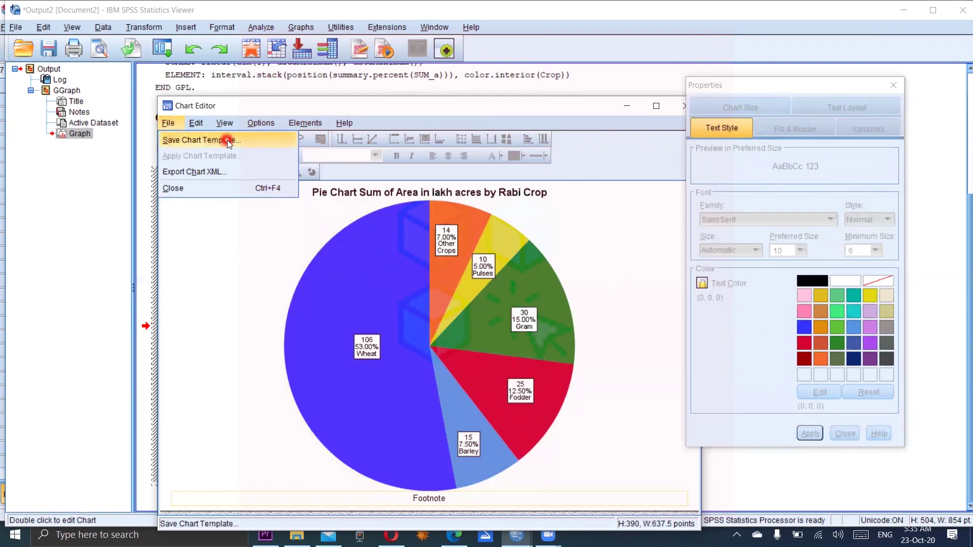
left_click(238, 297)
left_click(251, 294)
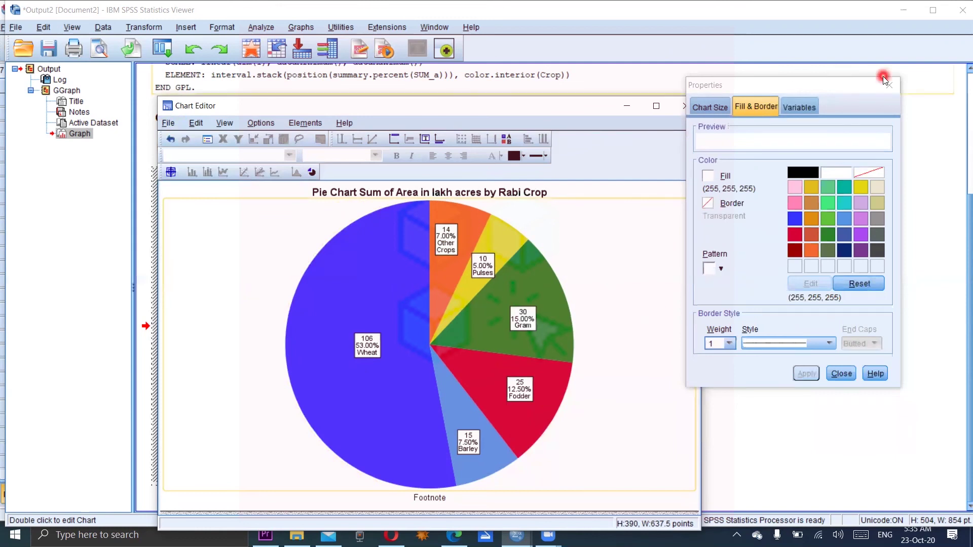
left_click(841, 374)
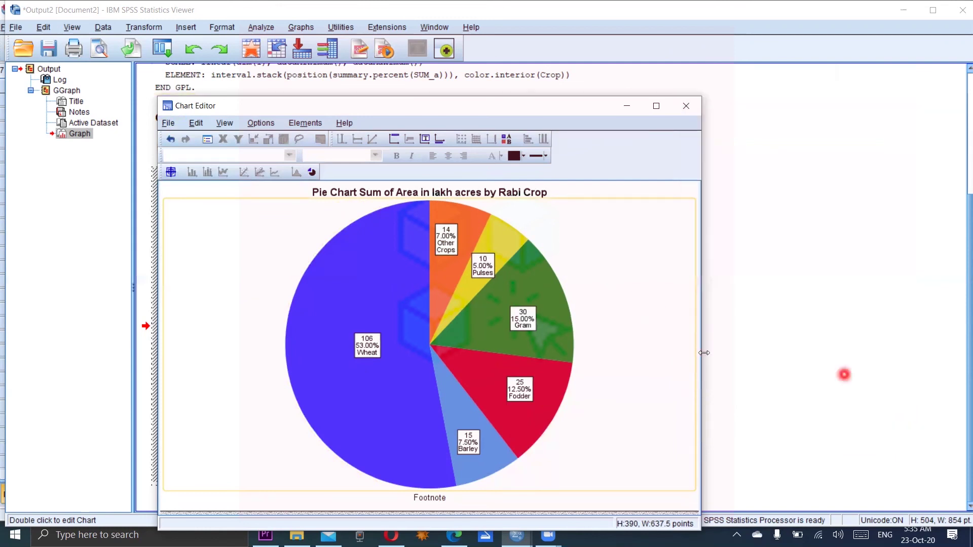
Close the Chart Editor and copy the pie chart from the Viewer as an image
left_click(688, 111)
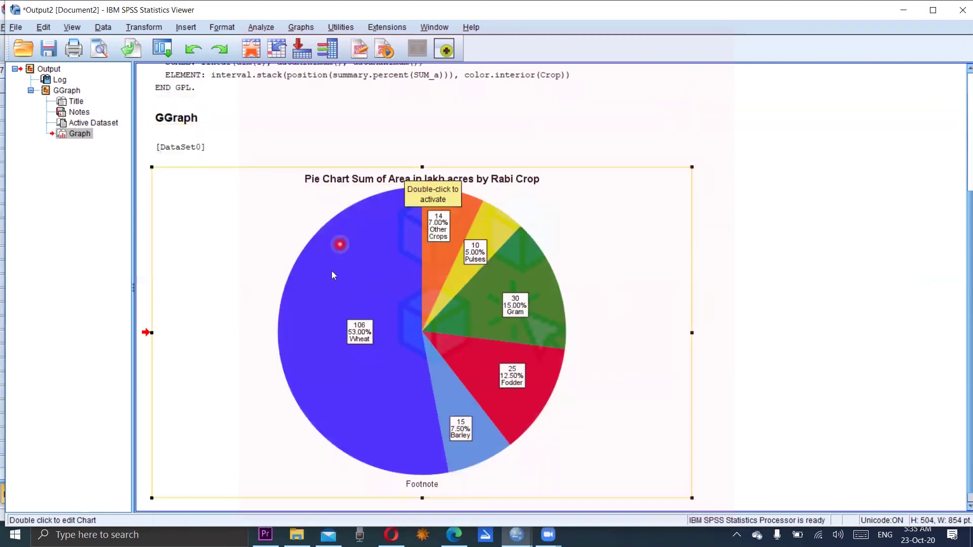
left_click(631, 283)
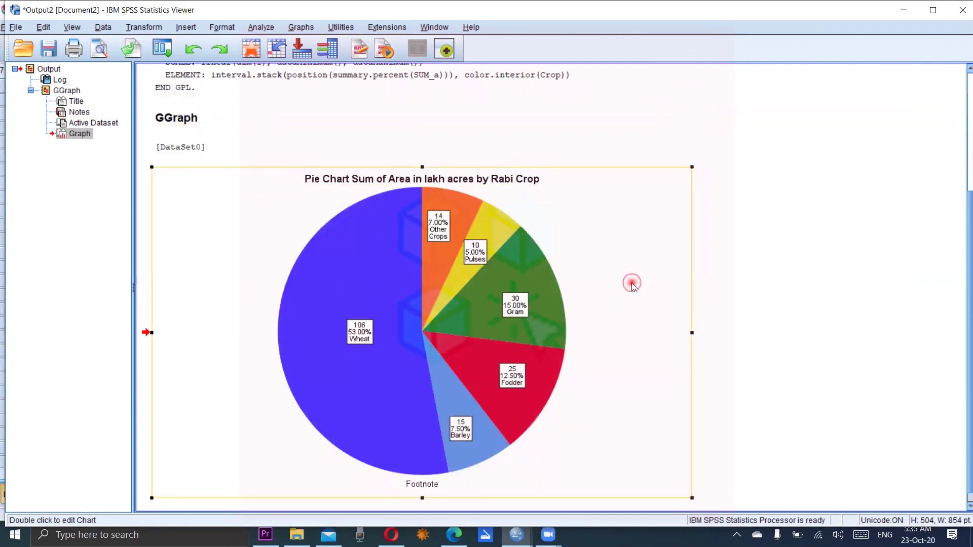
right_click(631, 283)
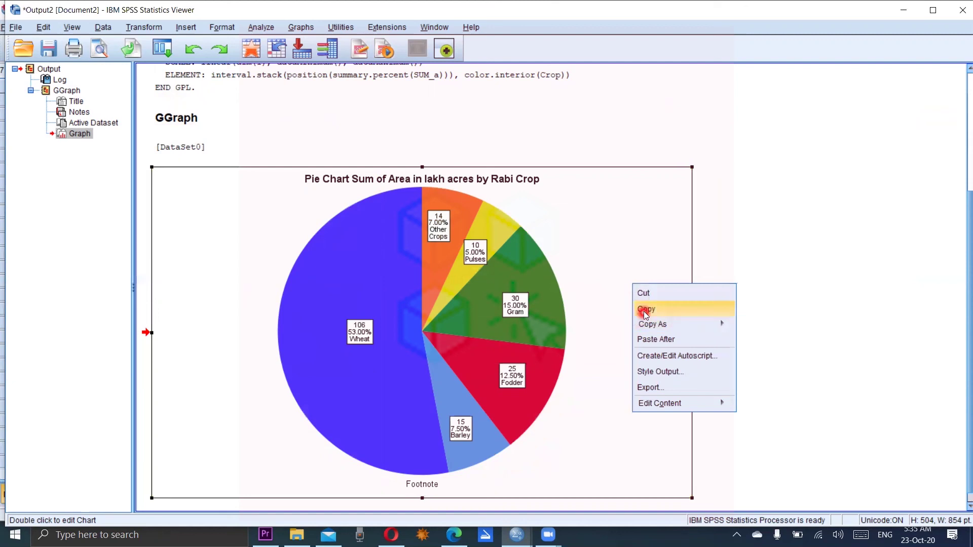
left_click(647, 324)
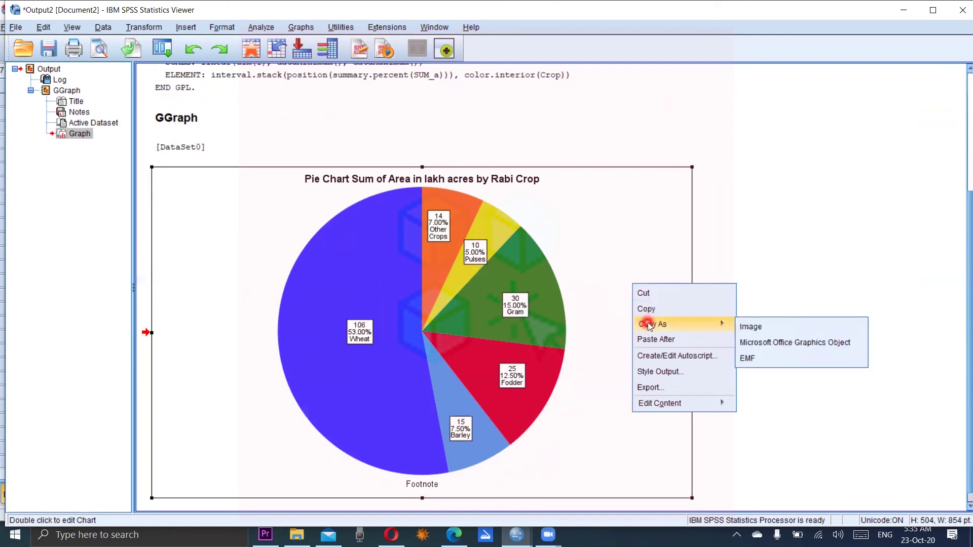
left_click(758, 327)
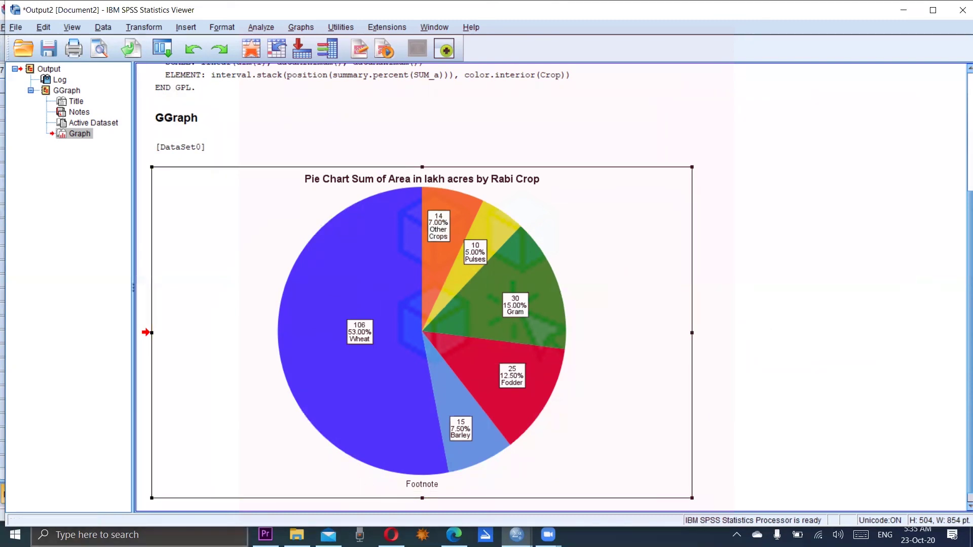
Start a blank Word 2013 document, dismiss the activation notice, and paste the chart image
key("super+s")
type("w")
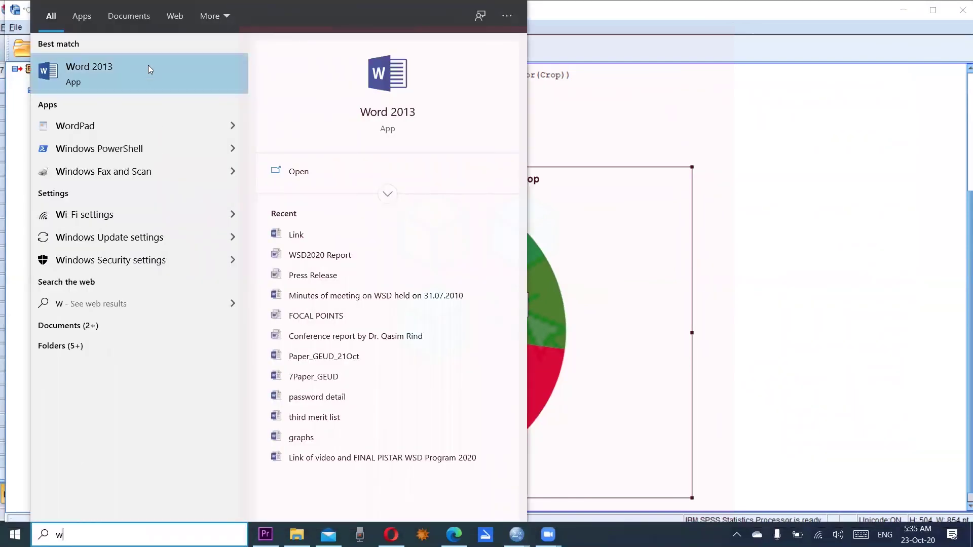
left_click(148, 69)
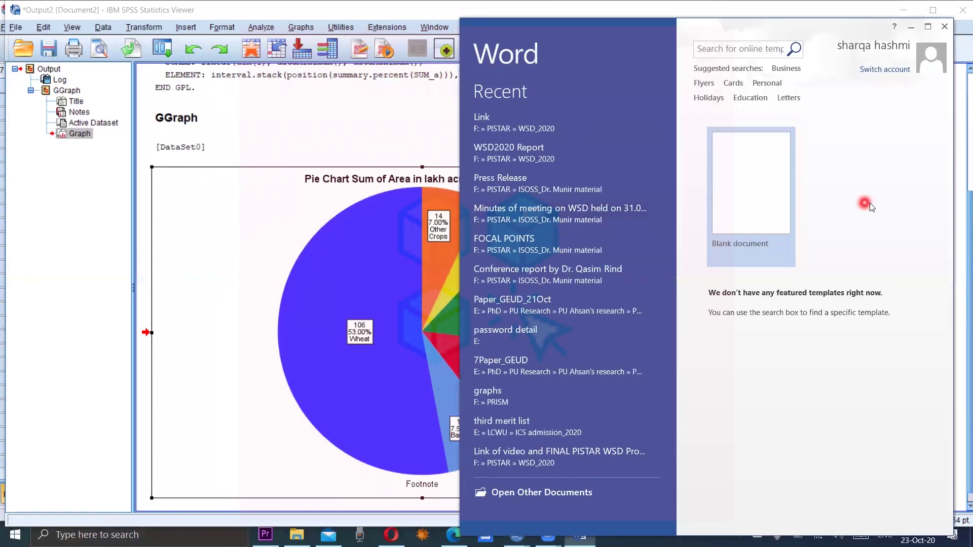
left_click(742, 204)
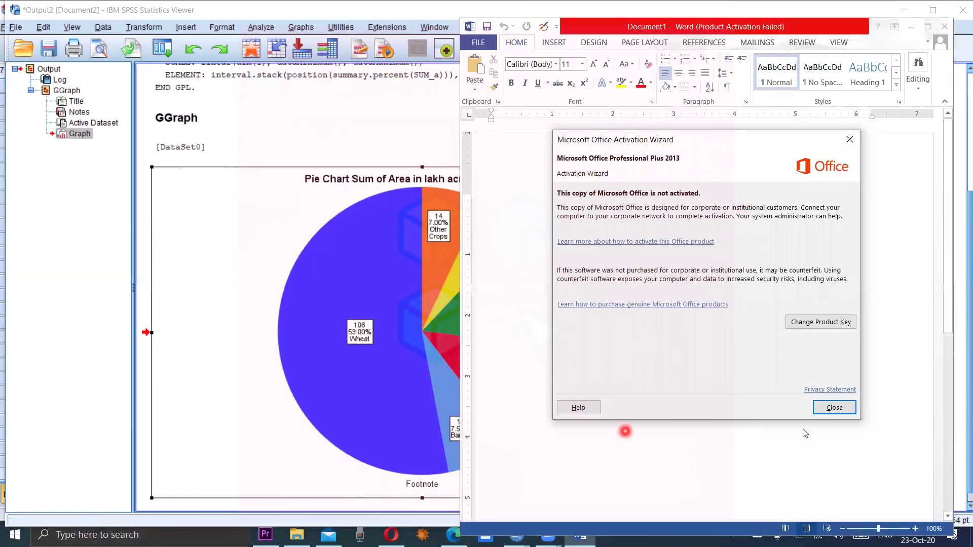
left_click(834, 407)
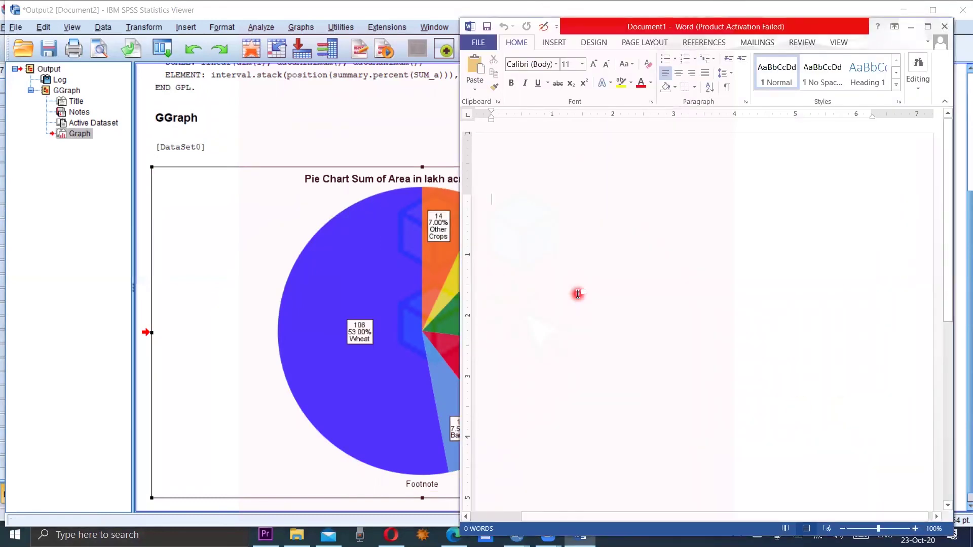
right_click(578, 293)
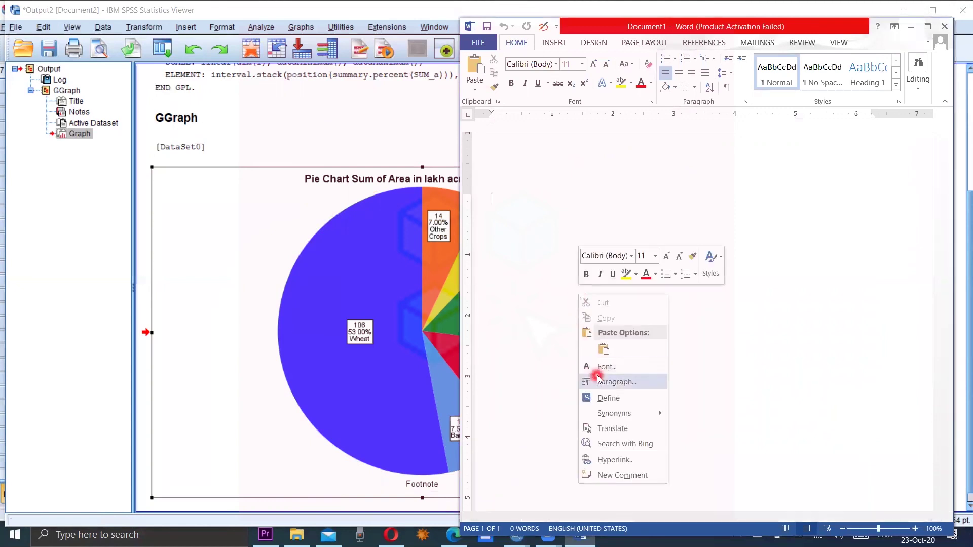
left_click(606, 348)
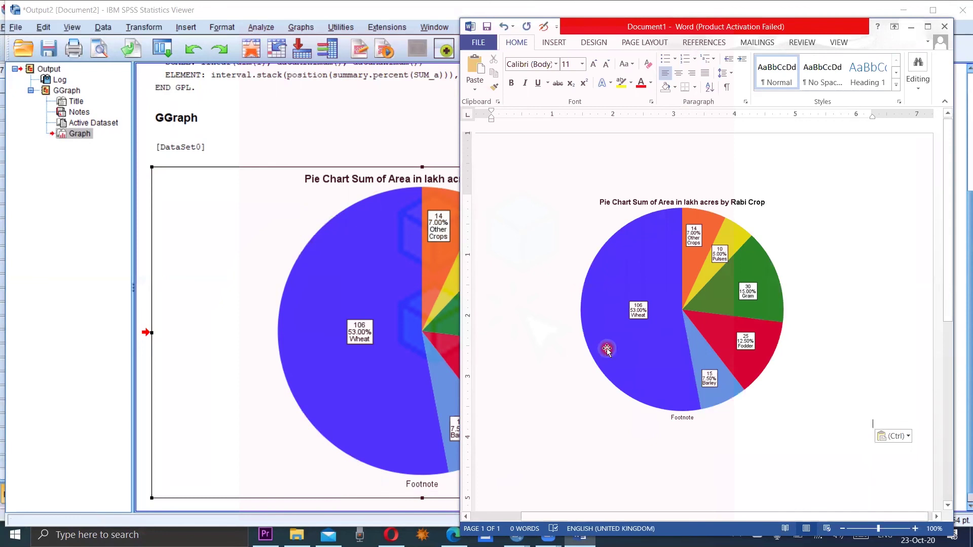